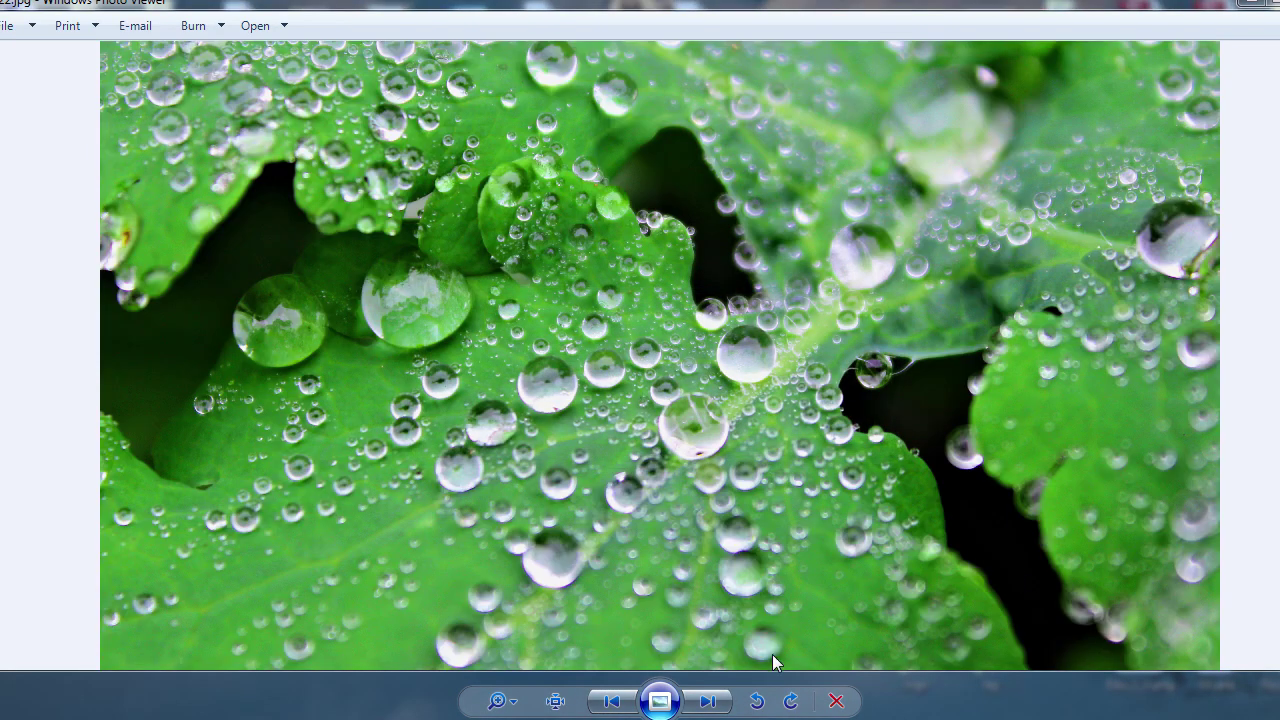
Step: Page forward through the photos to the hills-with-horses image
left_click(707, 702)
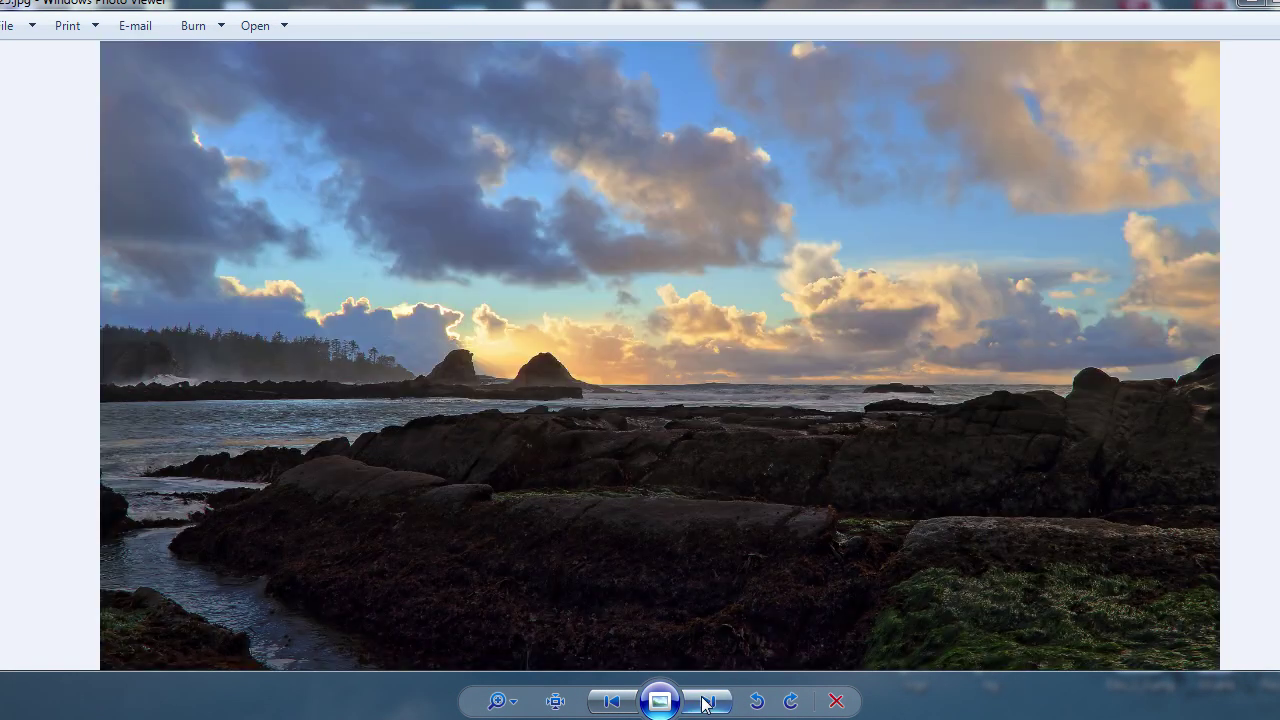
key("Right")
key("Right")
key("Right")
key("Right")
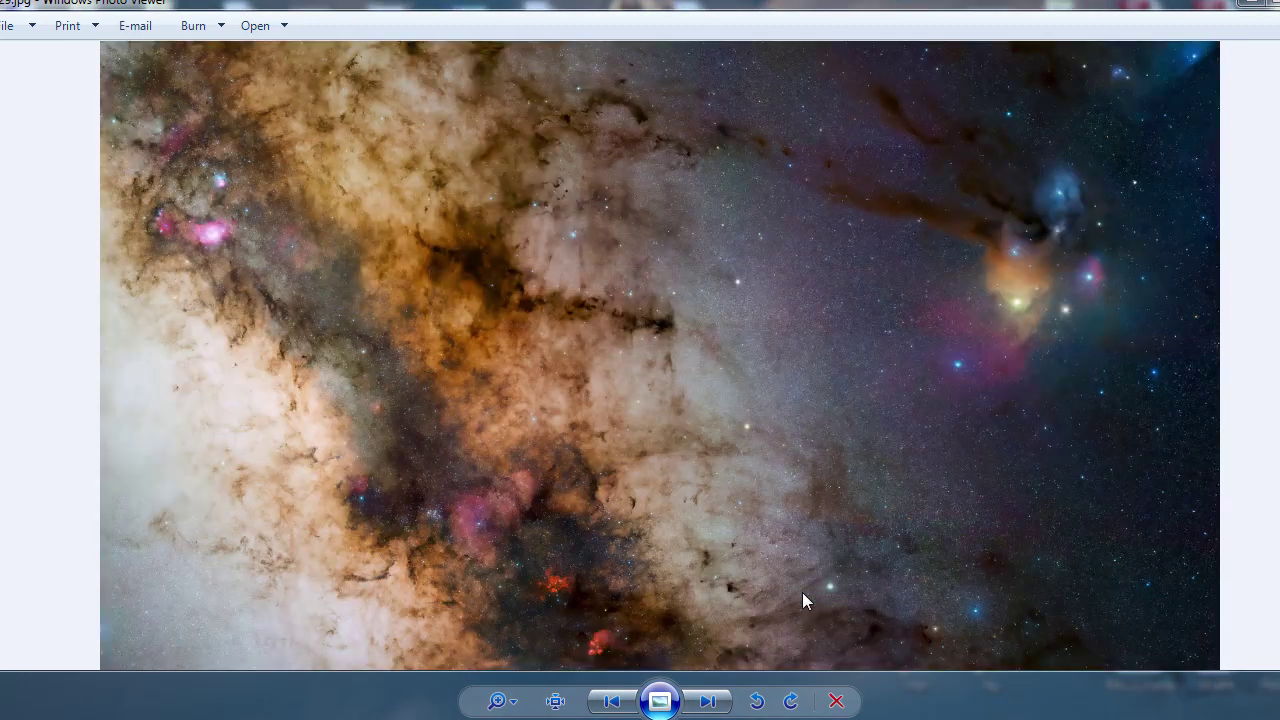
left_click(710, 701)
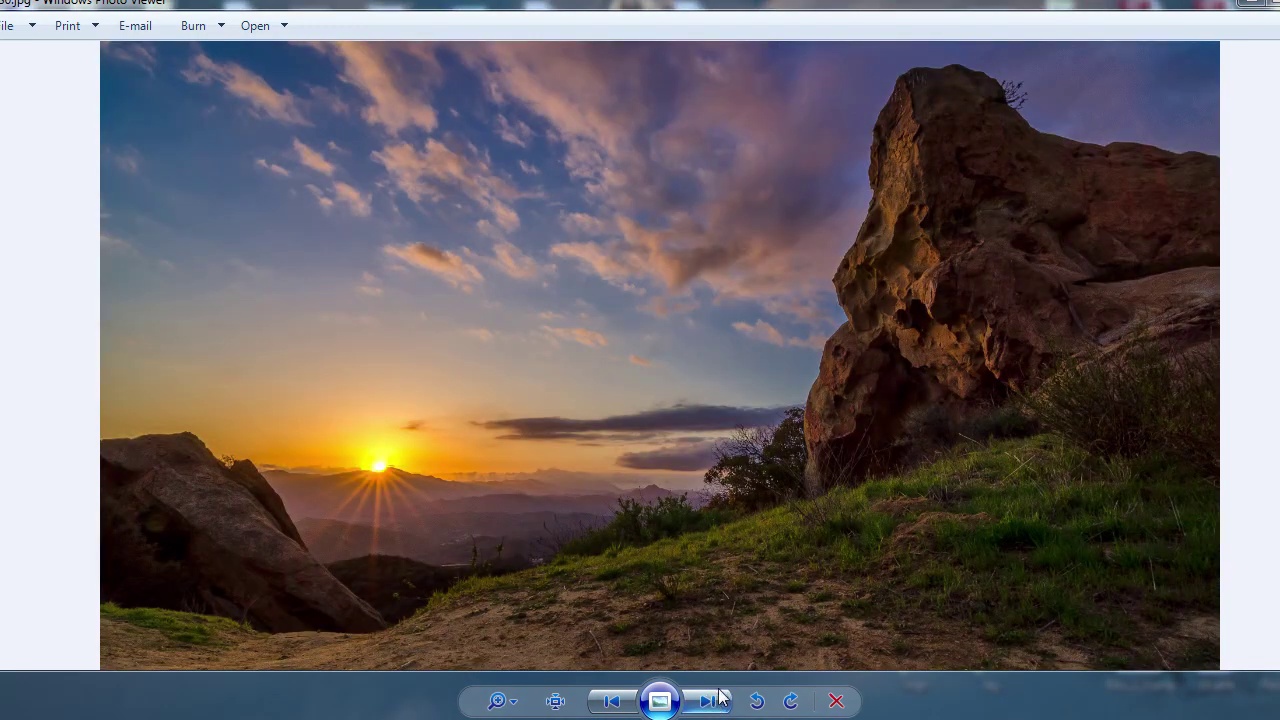
key("Right")
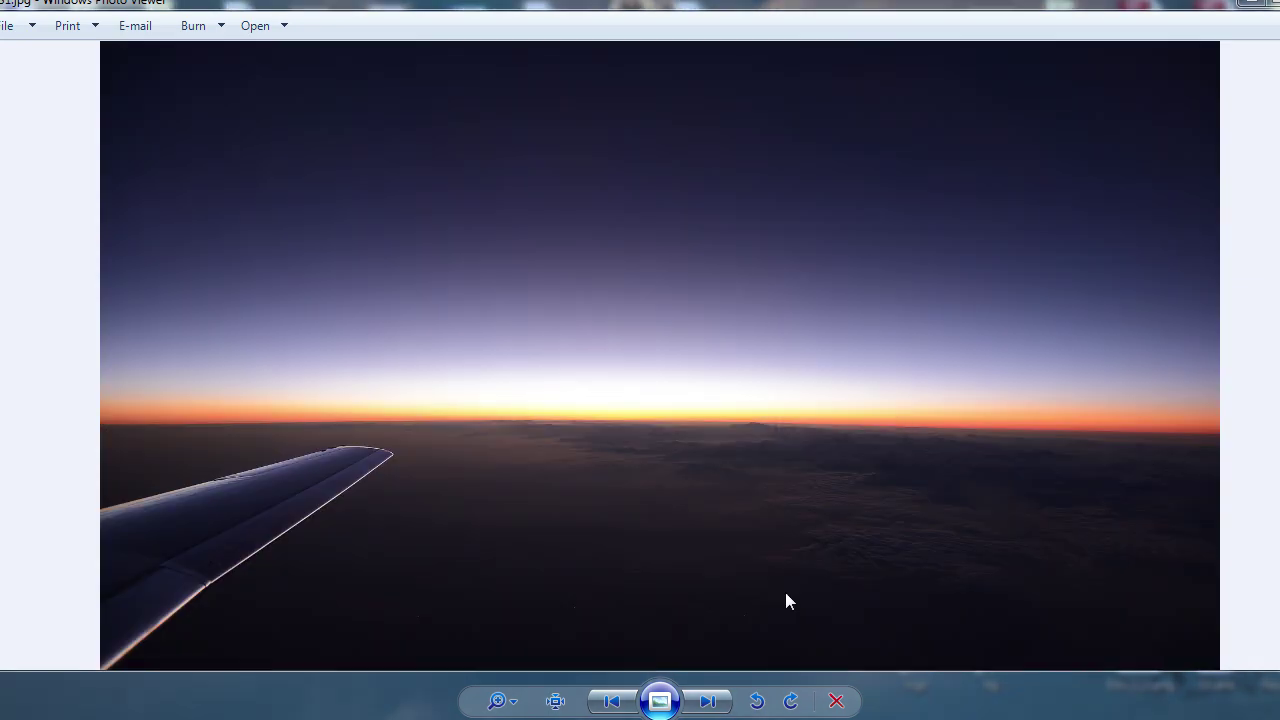
key("Right")
key("Right")
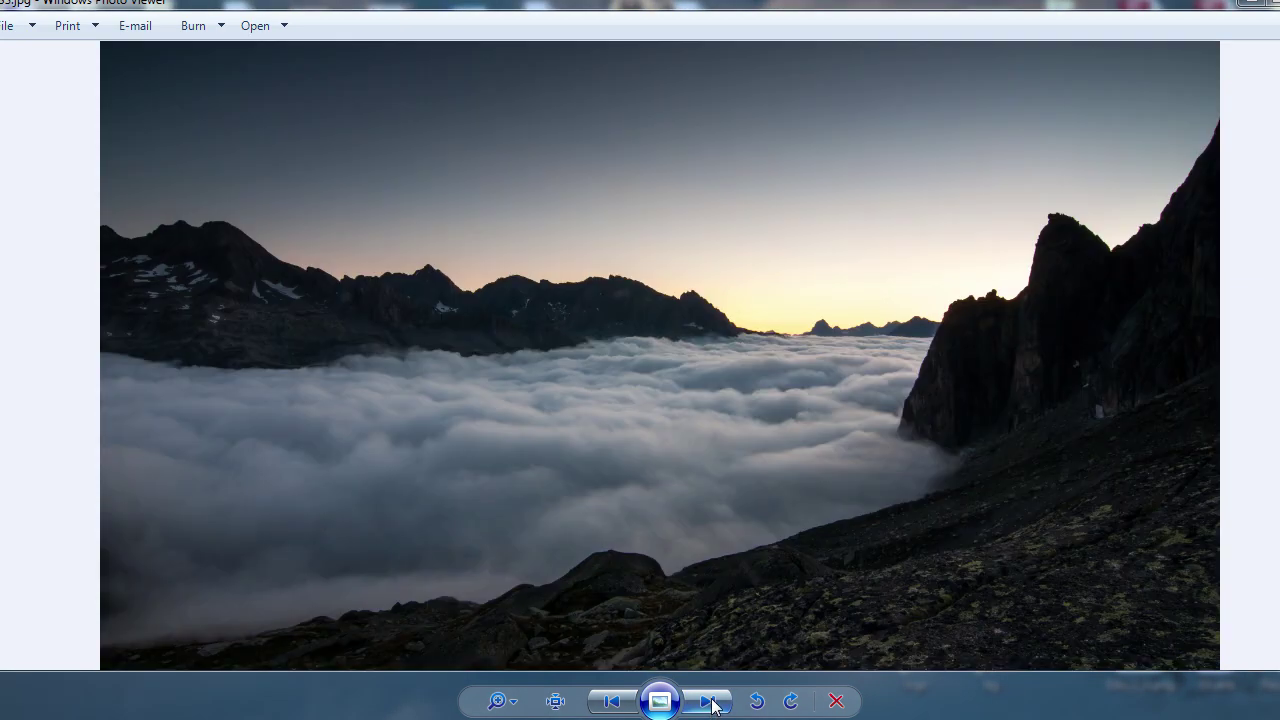
key("Right")
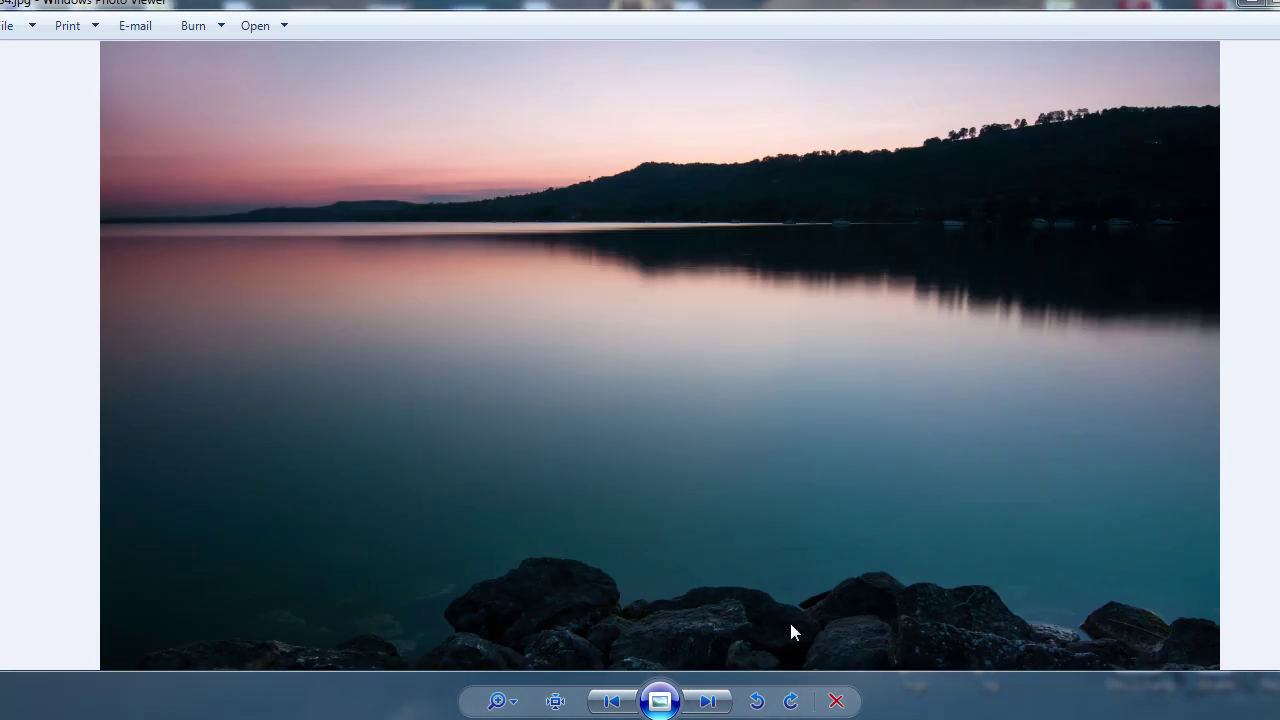
key("Right")
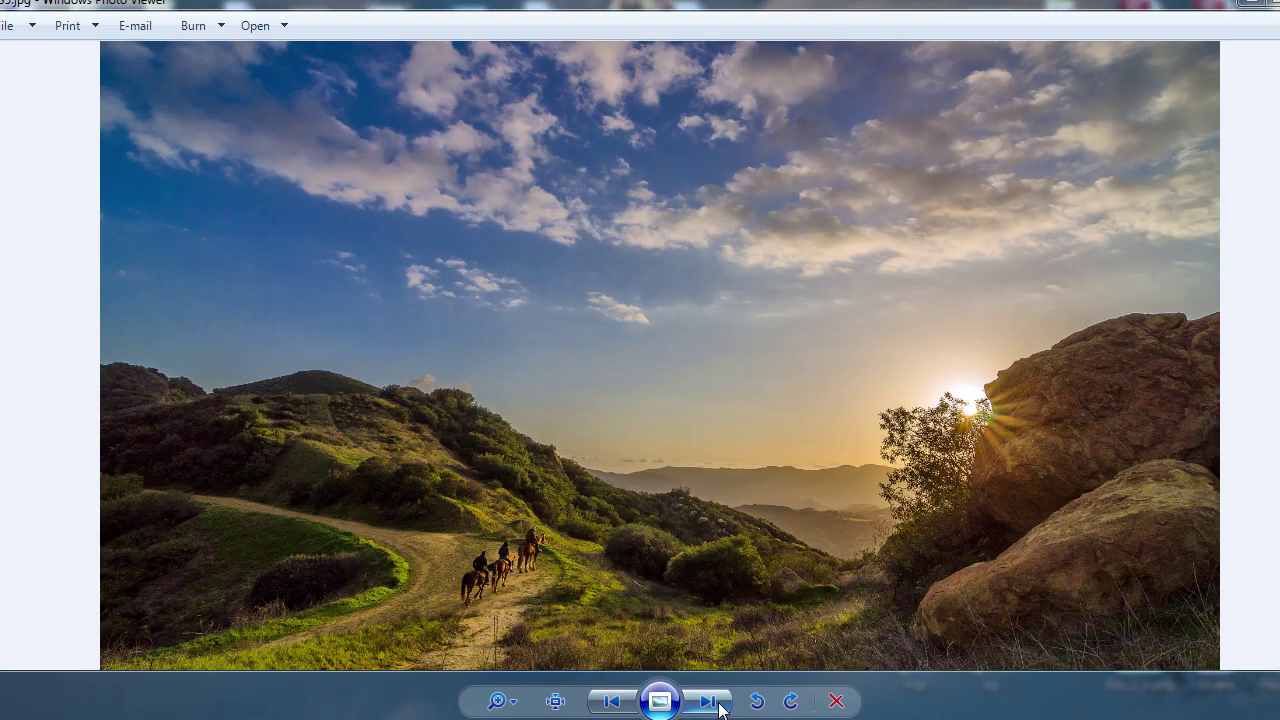
Step: Reach the waterfall photo, compare it with the city photo, then zoom in and refit
left_click(708, 701)
key("Right")
key("Right")
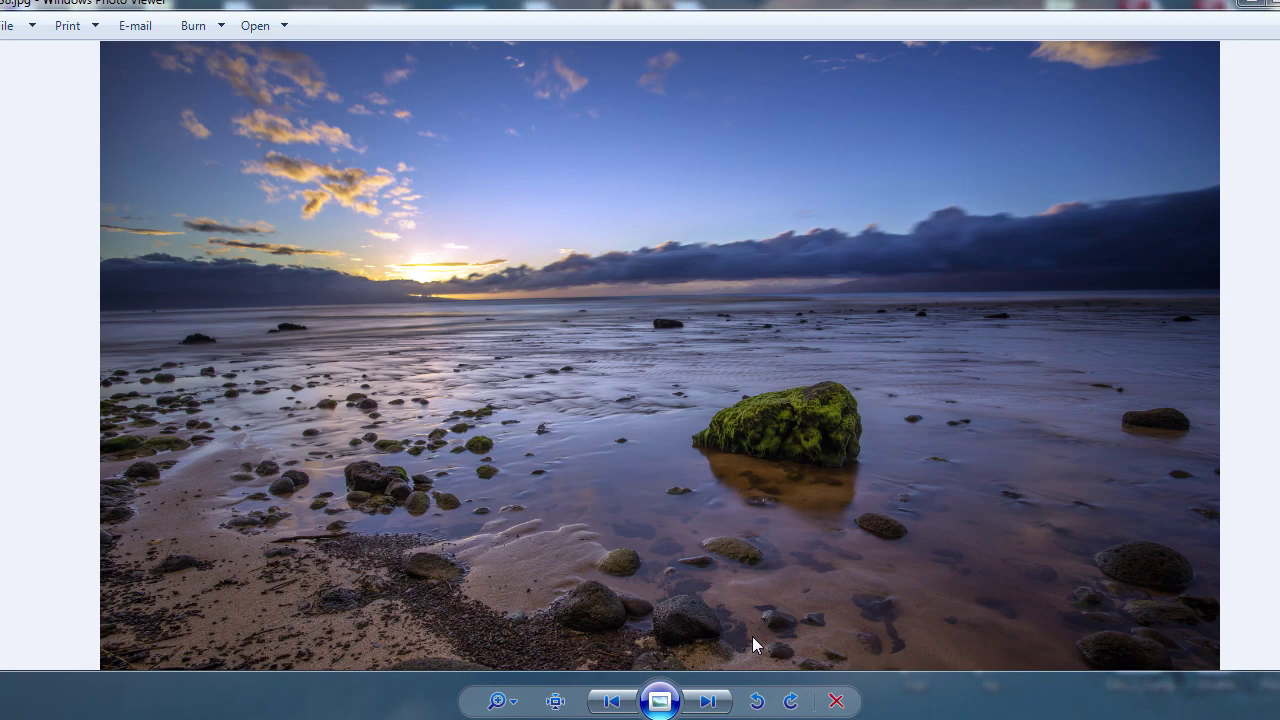
left_click(708, 701)
left_click(713, 703)
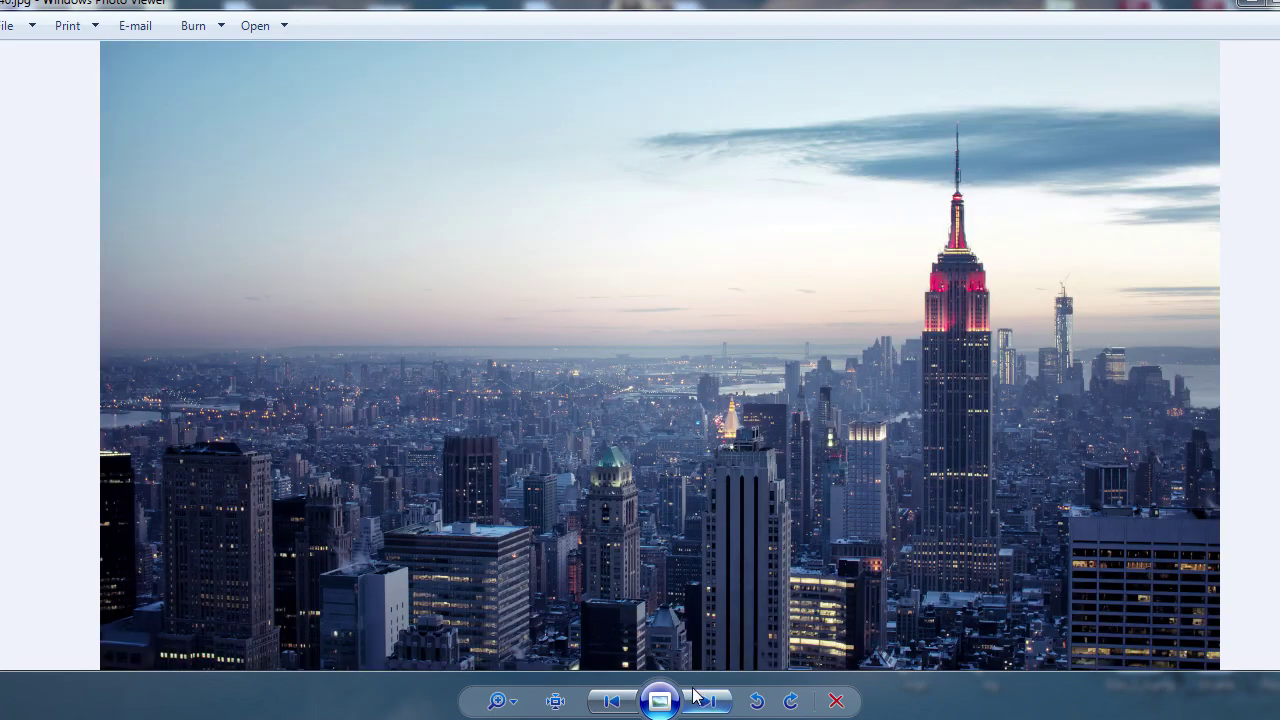
key("Left")
key("Right")
left_click(611, 701)
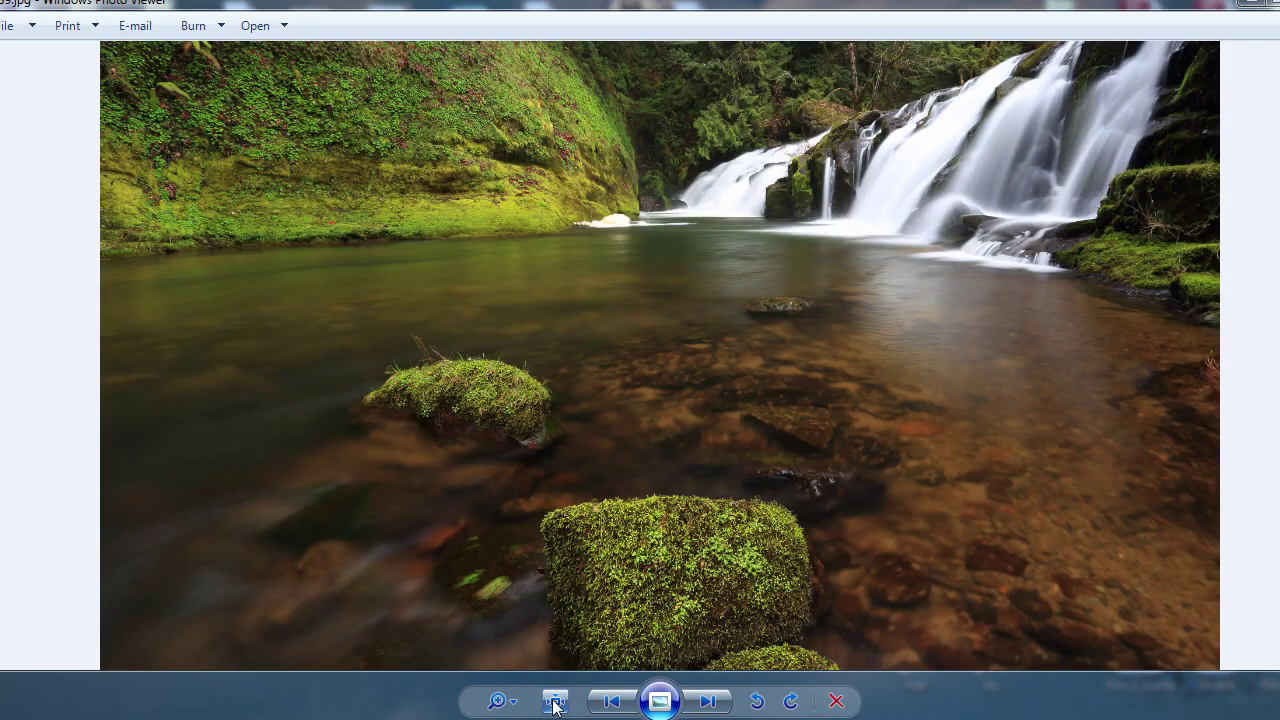
scroll(678, 603, "up", 3)
left_click(556, 700)
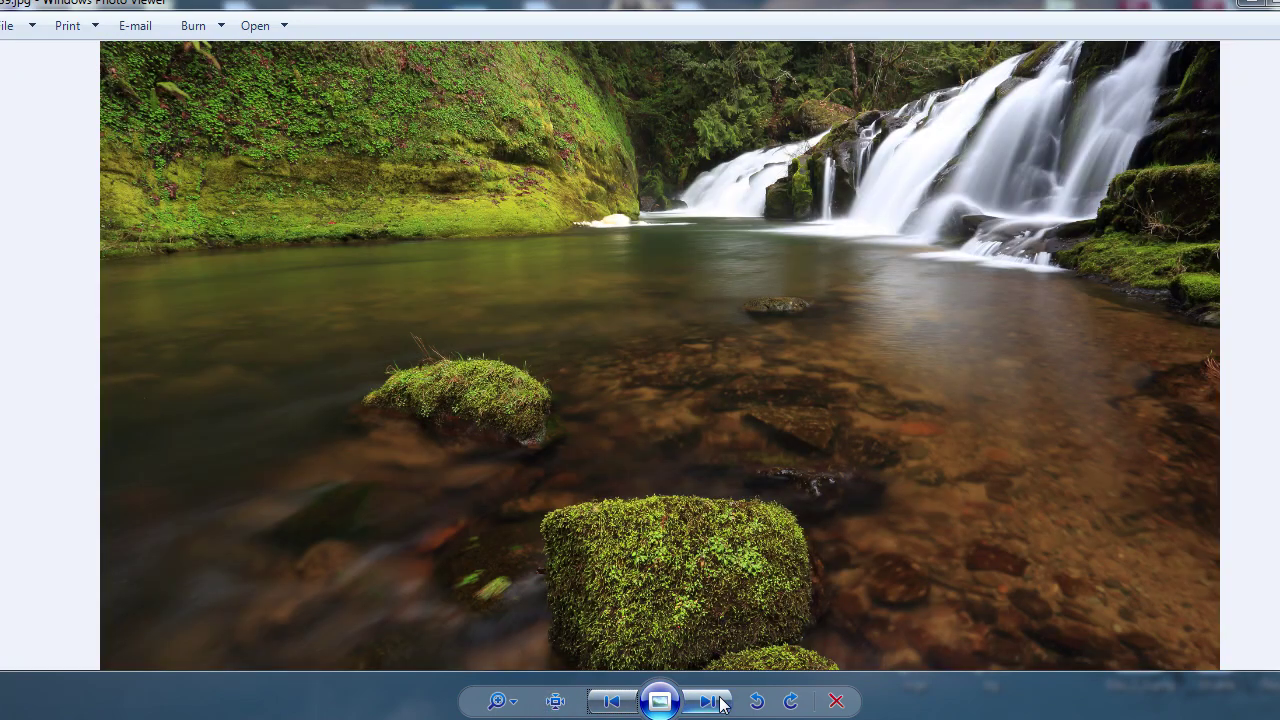
Step: Advance past the city skyline, boat lake and pebble beach to the tide pools photo
left_click(710, 701)
left_click(720, 703)
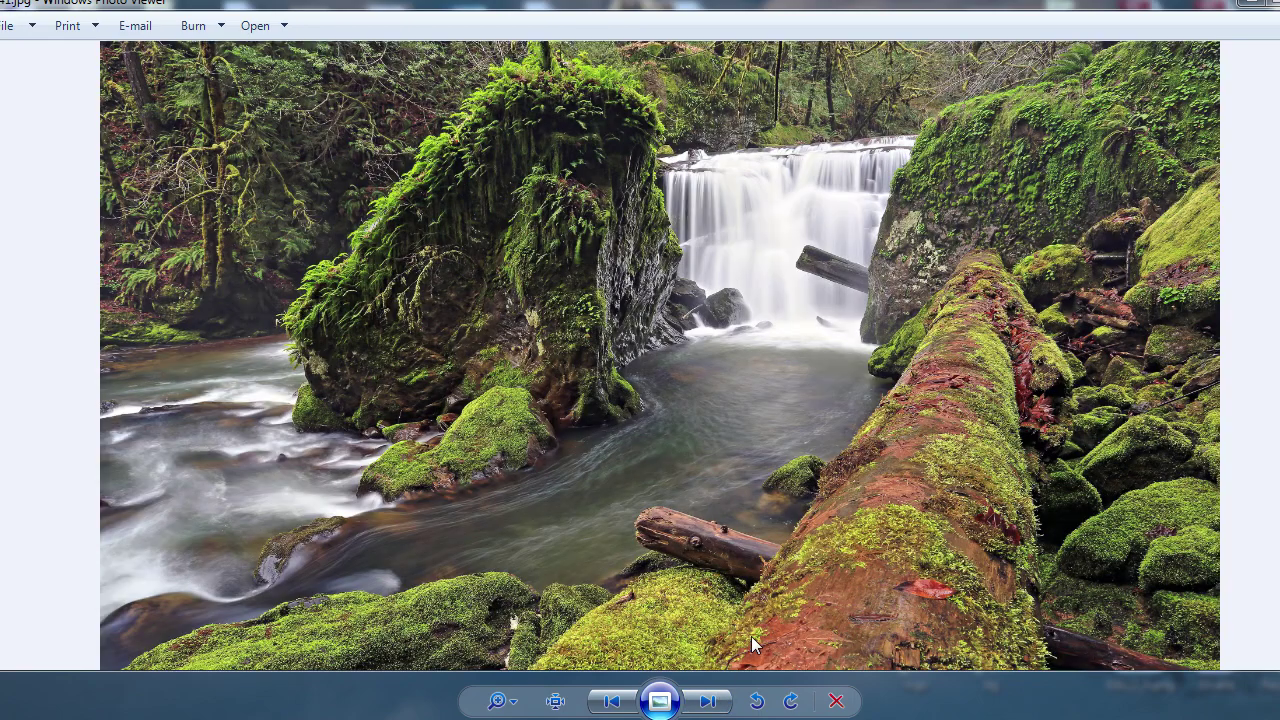
left_click(714, 701)
left_click(711, 702)
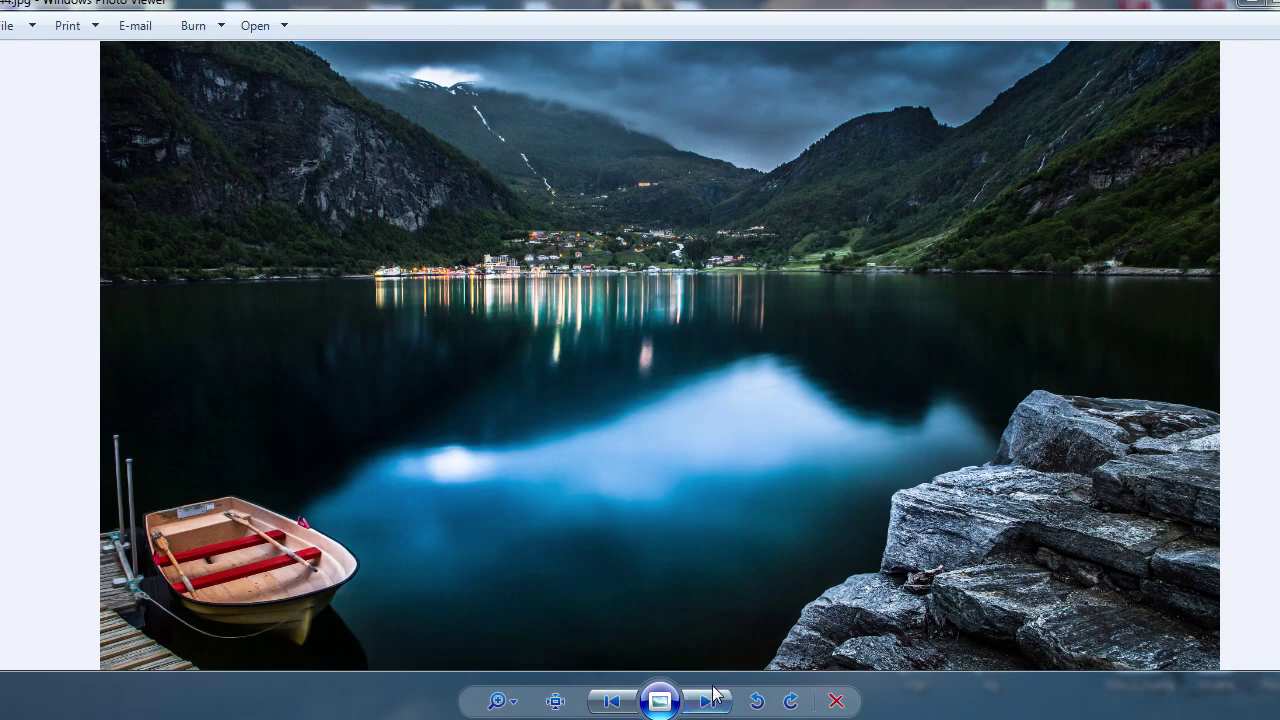
left_click(716, 697)
left_click(612, 701)
left_click(708, 700)
left_click(707, 700)
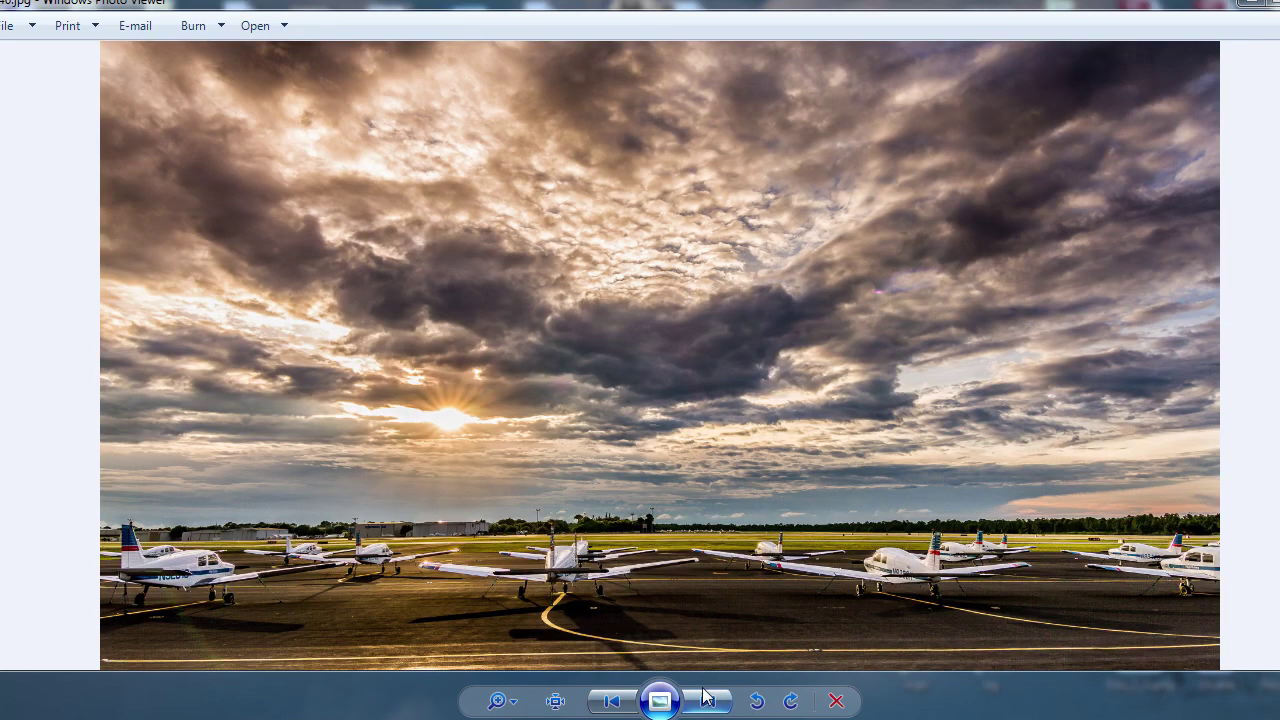
left_click(707, 700)
Step: Move two unwanted photos in a row to the Recycle Bin
key("Delete")
key("Return")
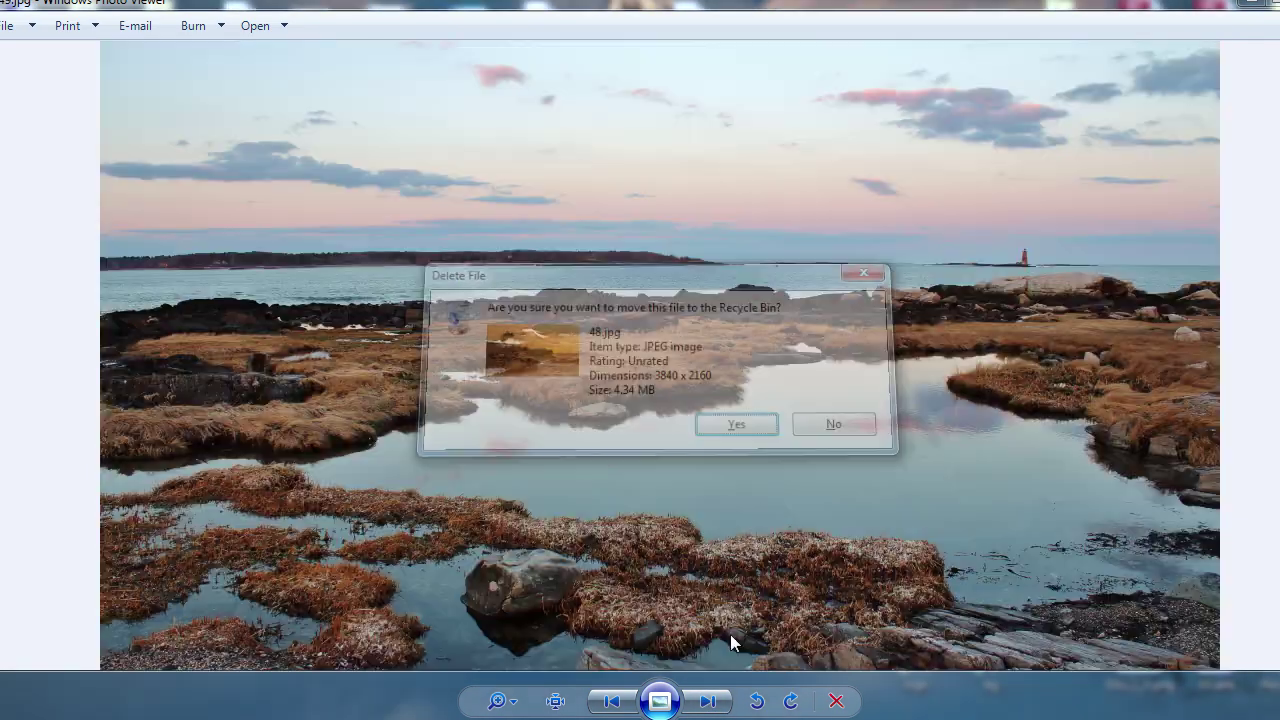
key("Delete")
key("Return")
Step: Page ahead past the pier pilings photo to the forest stream photo
left_click(712, 700)
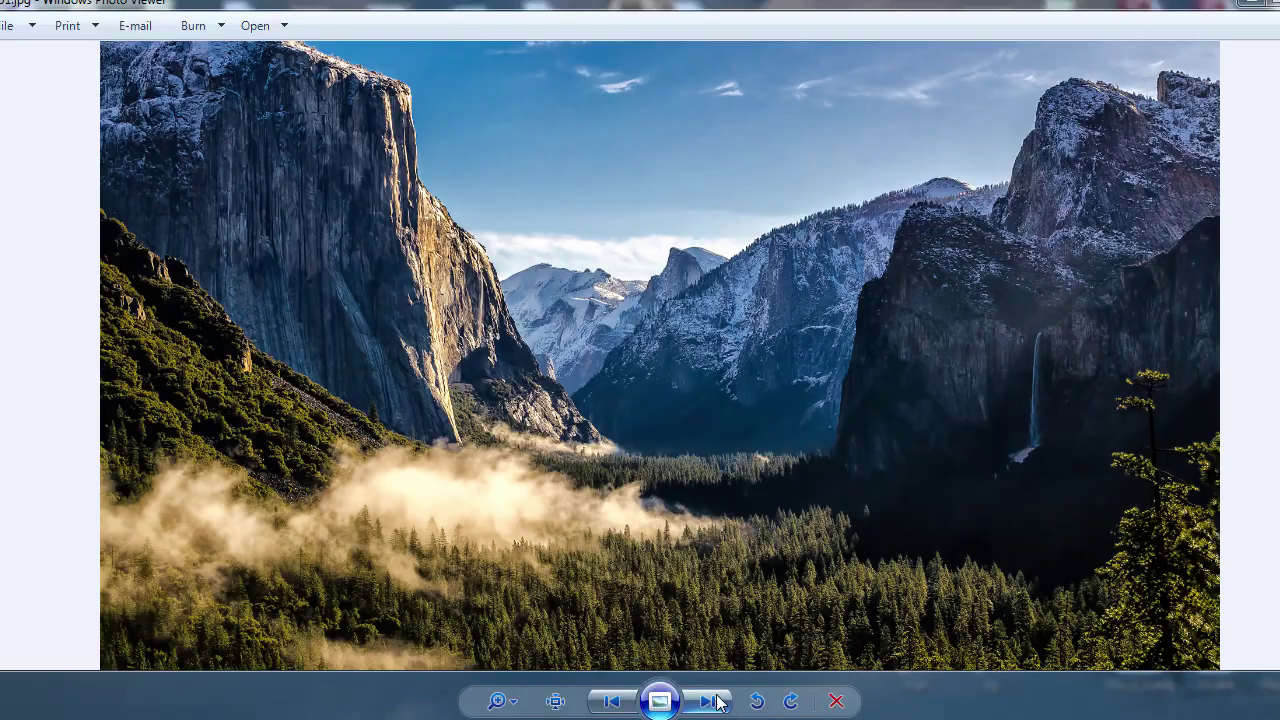
left_click(718, 701)
left_click(718, 701)
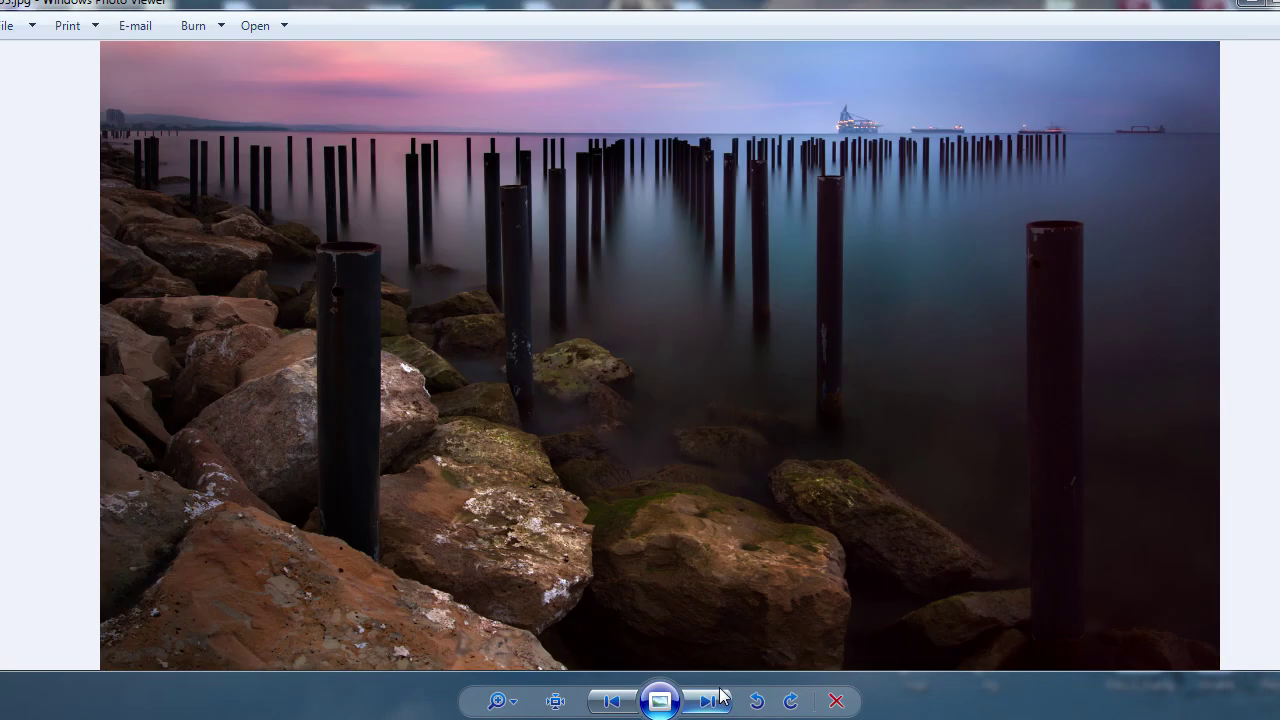
left_click(718, 700)
left_click(718, 700)
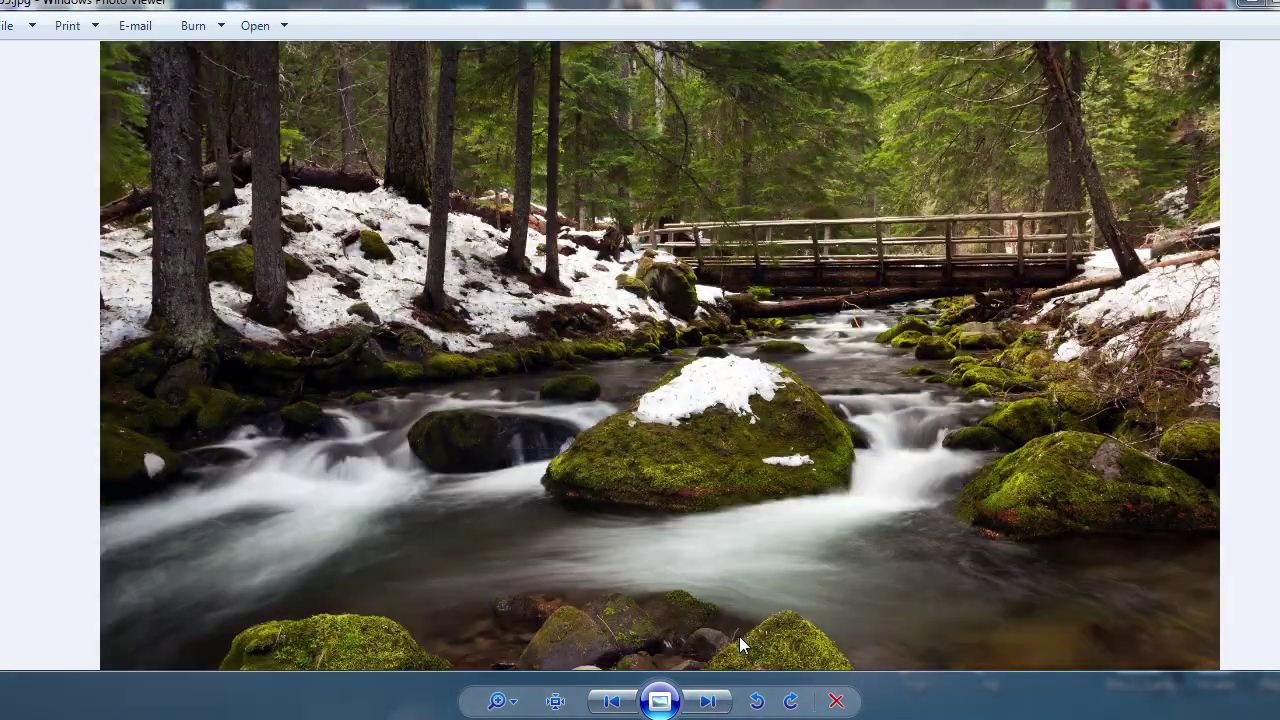
Step: Keep paging forward past the city skyline photo
left_click(718, 700)
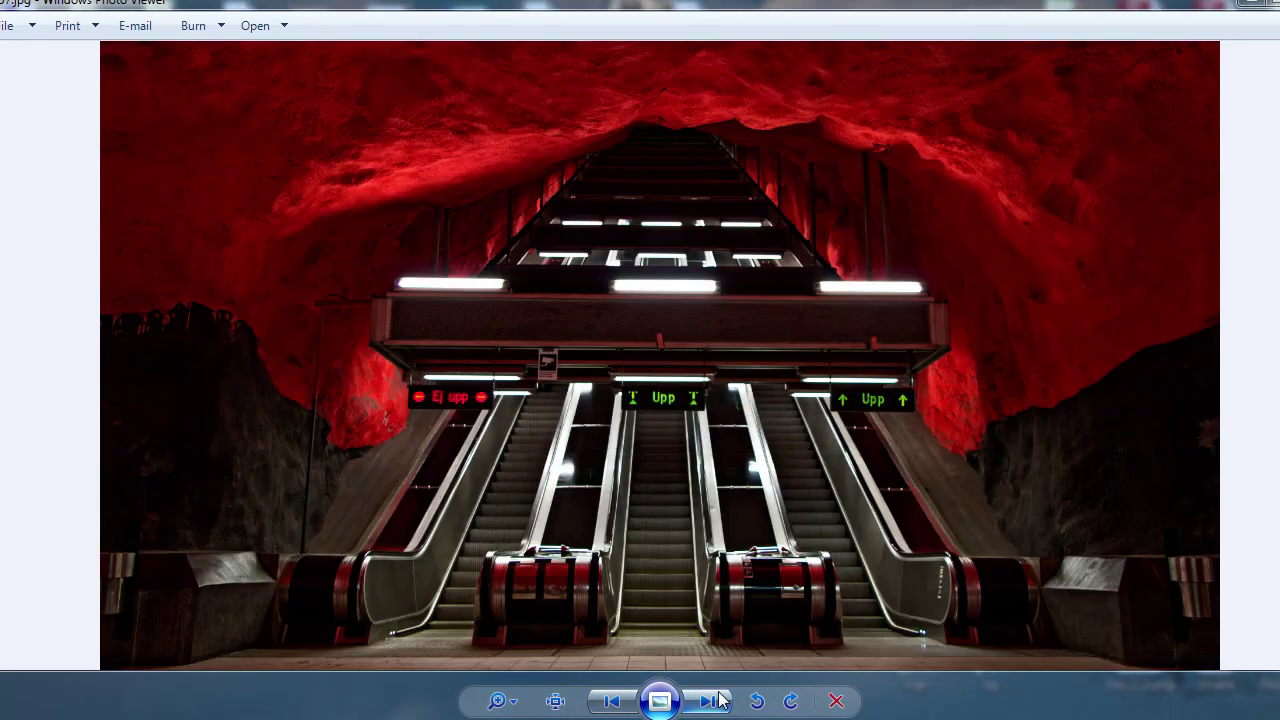
left_click(718, 700)
left_click(718, 700)
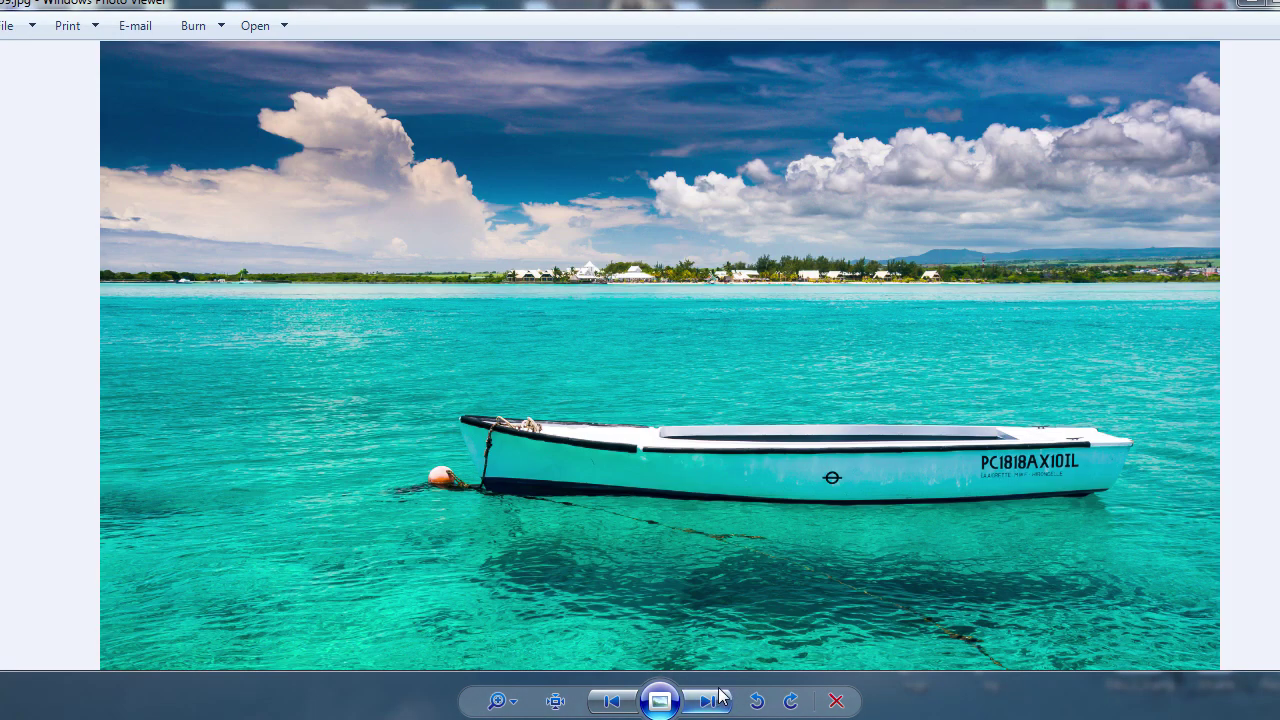
left_click(718, 700)
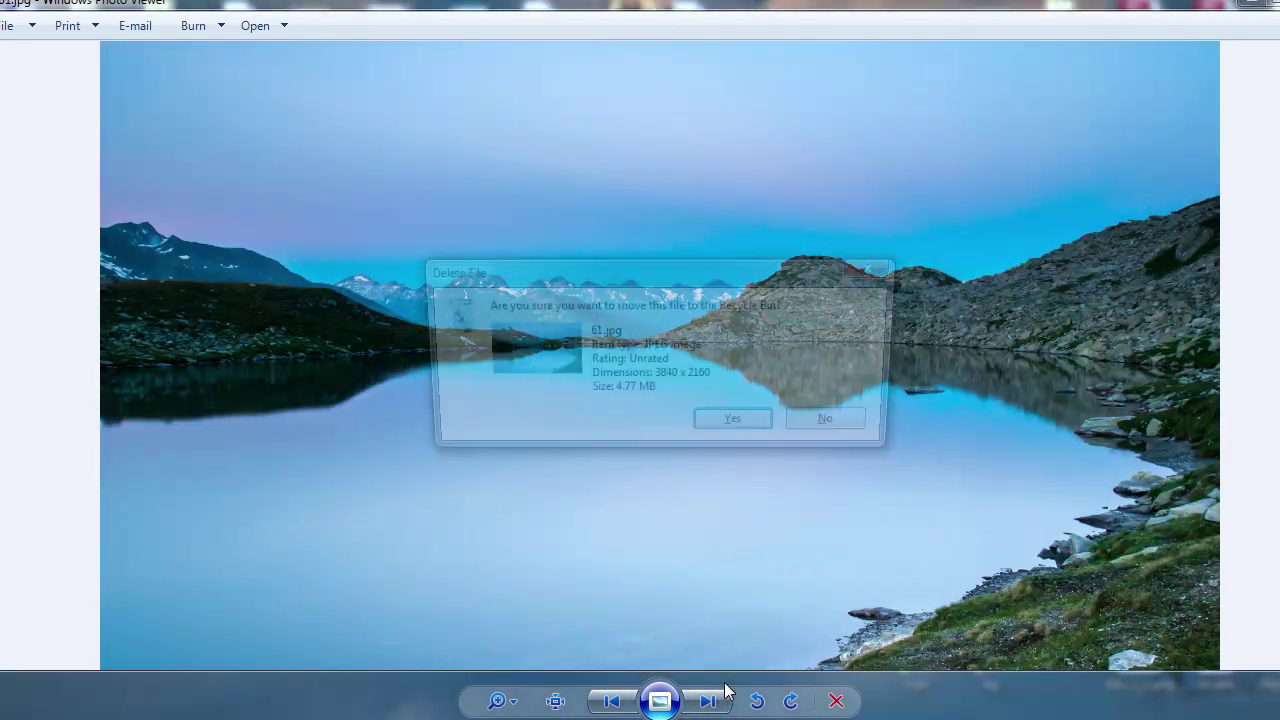
left_click(718, 700)
left_click(718, 700)
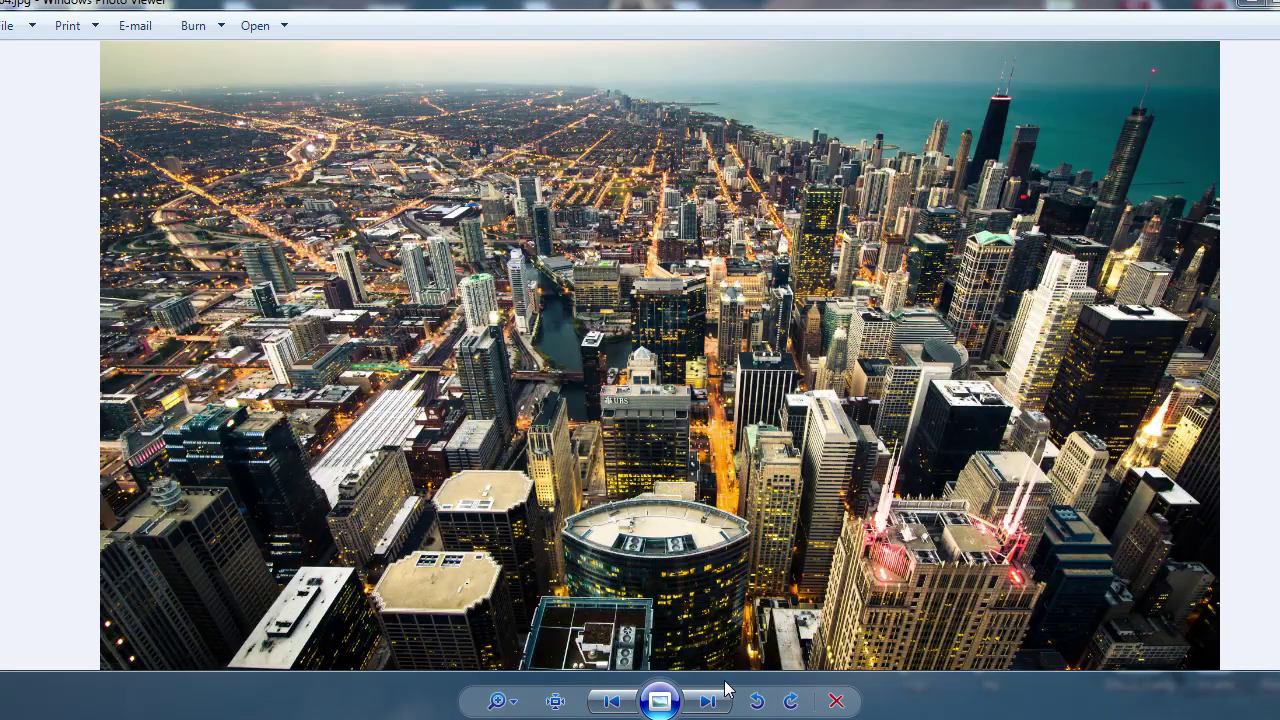
left_click(718, 698)
left_click(718, 700)
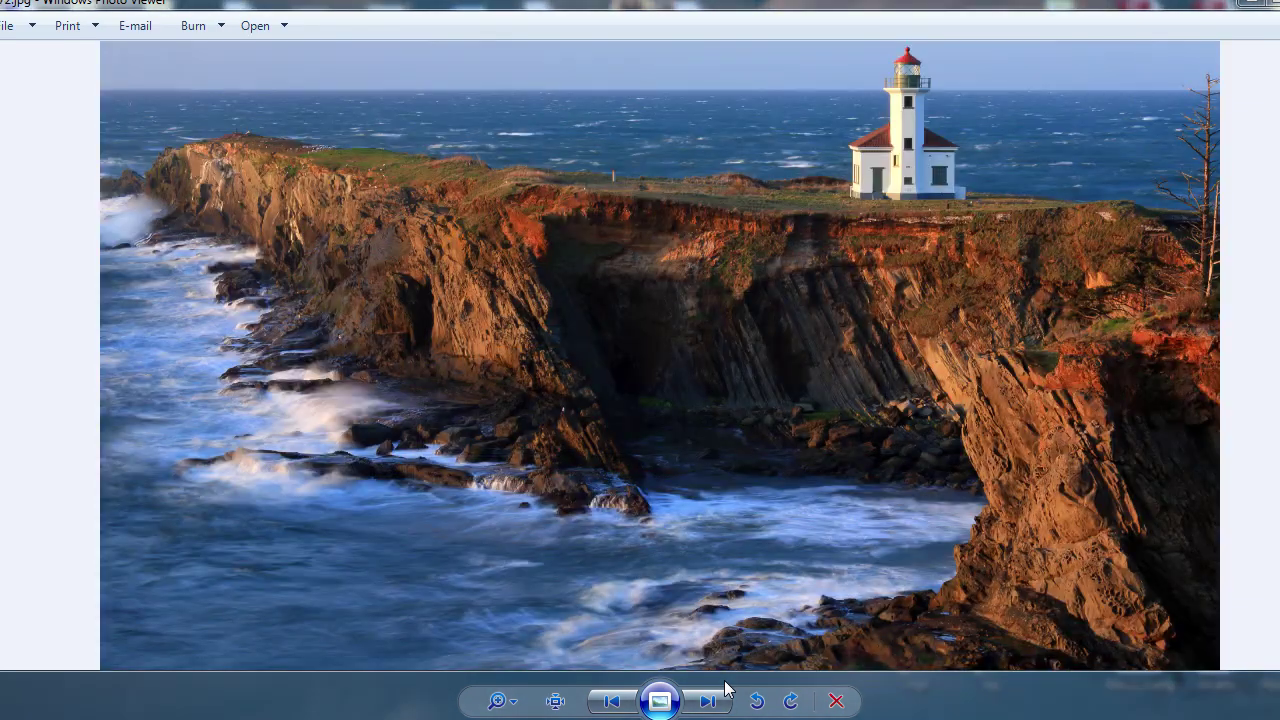
Step: Advance beyond the lighthouse cliff photo and recycle an unwanted photo
left_click(718, 700)
left_click(718, 700)
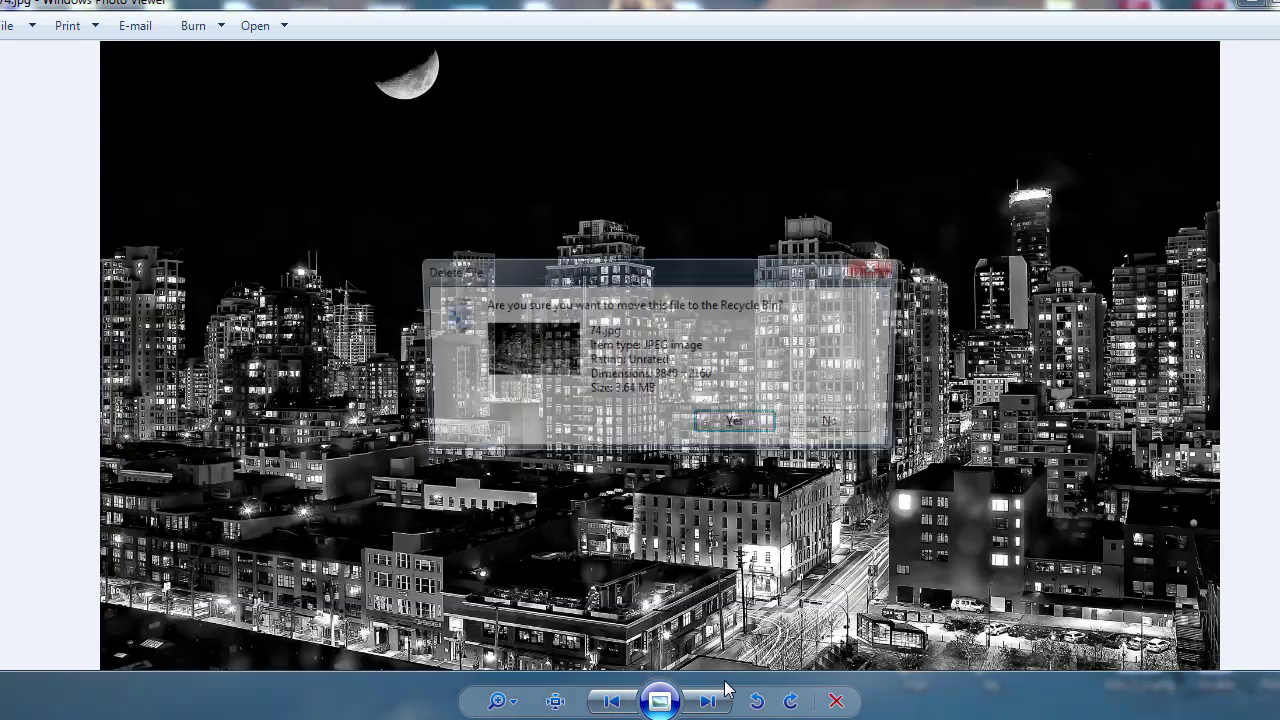
left_click(718, 700)
key("Delete")
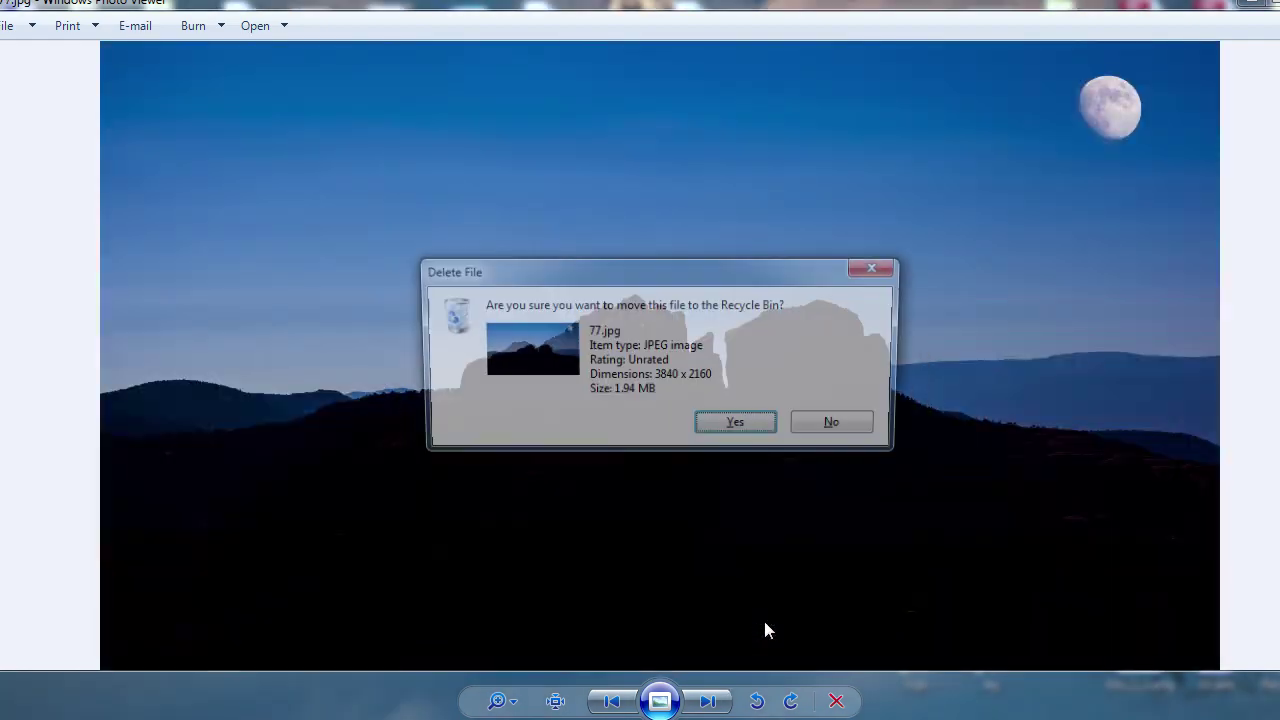
key("Right")
key("Delete")
key("Return")
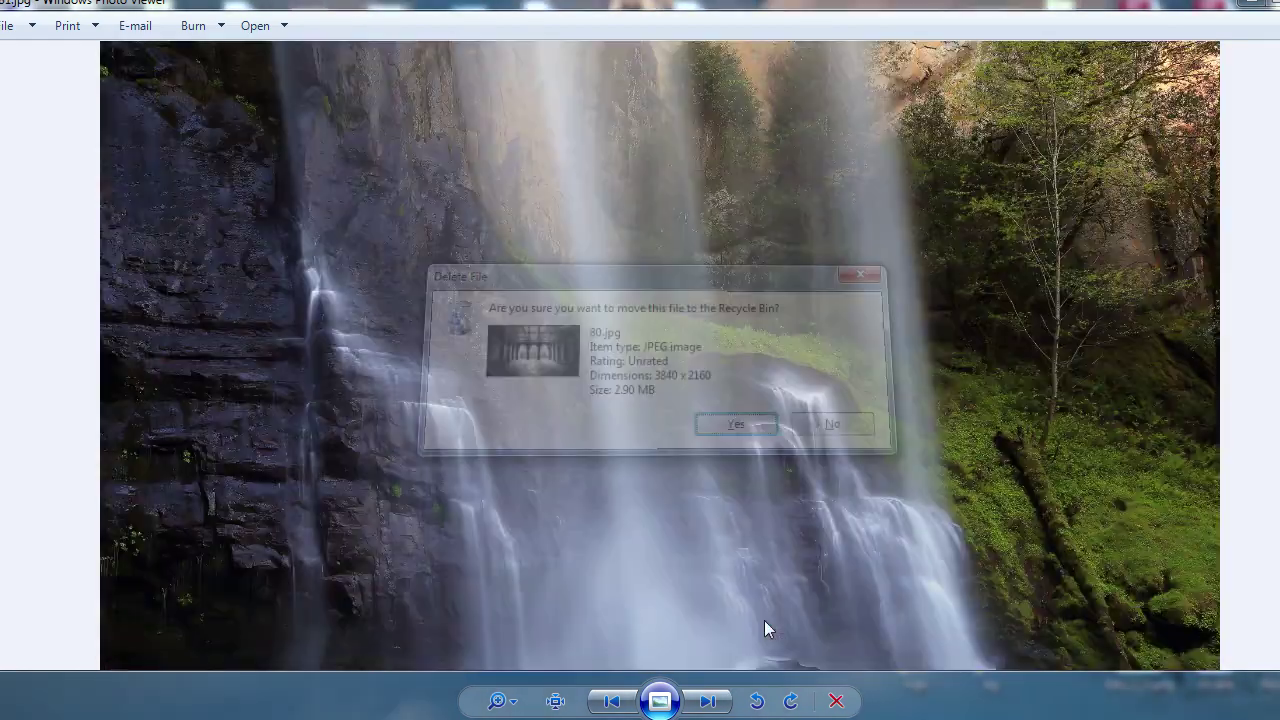
key("Right")
Step: Page past the mountain cabin photo and recycle the next unwanted one
left_click(708, 701)
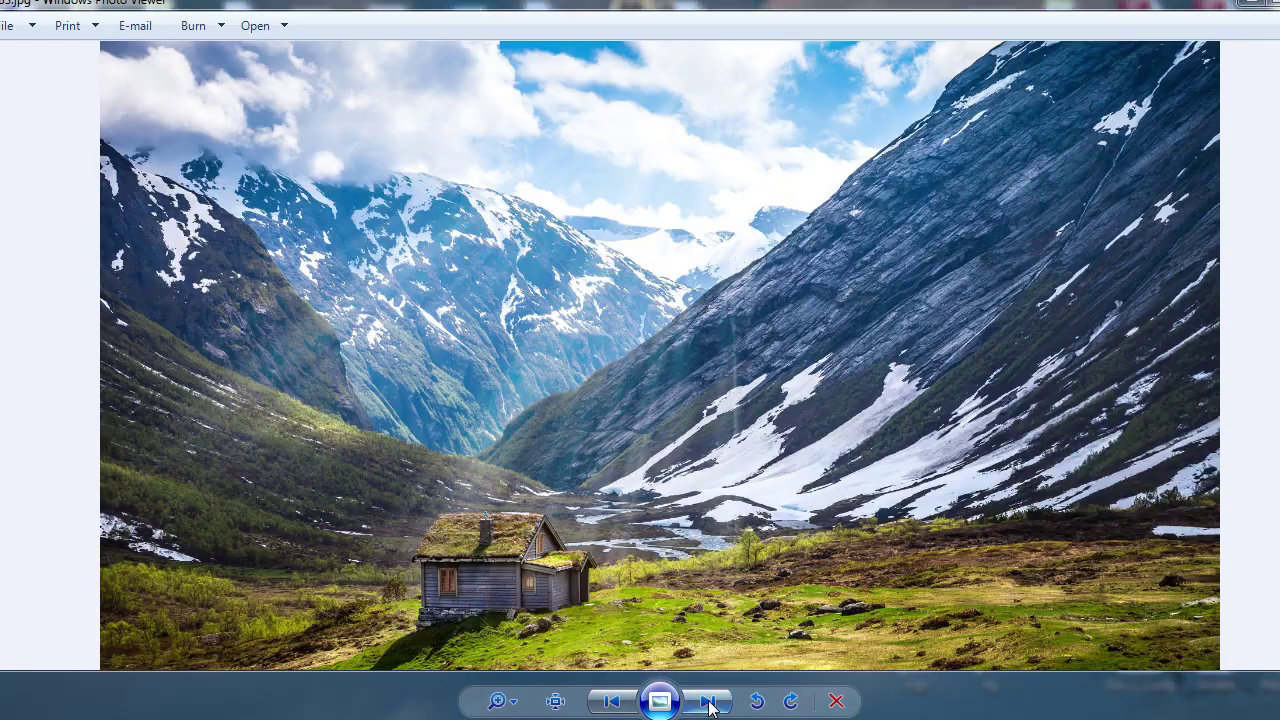
left_click(710, 701)
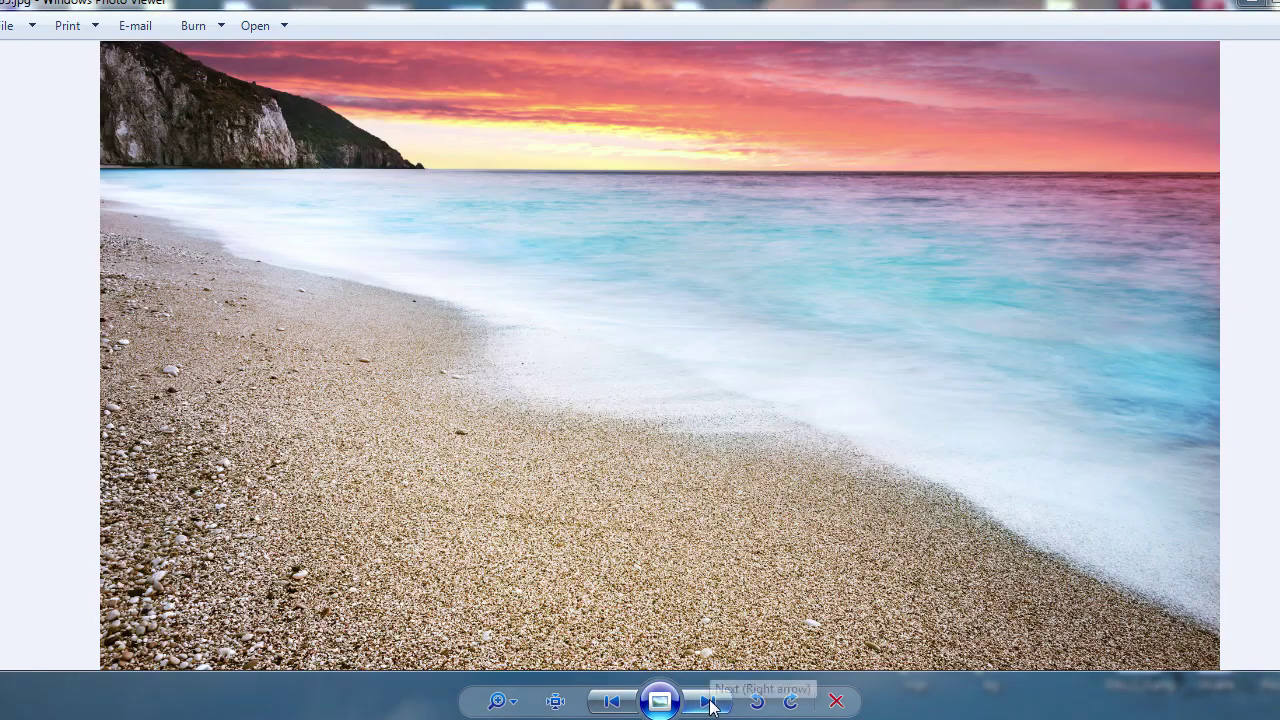
left_click(710, 701)
left_click(710, 701)
key("Delete")
key("Return")
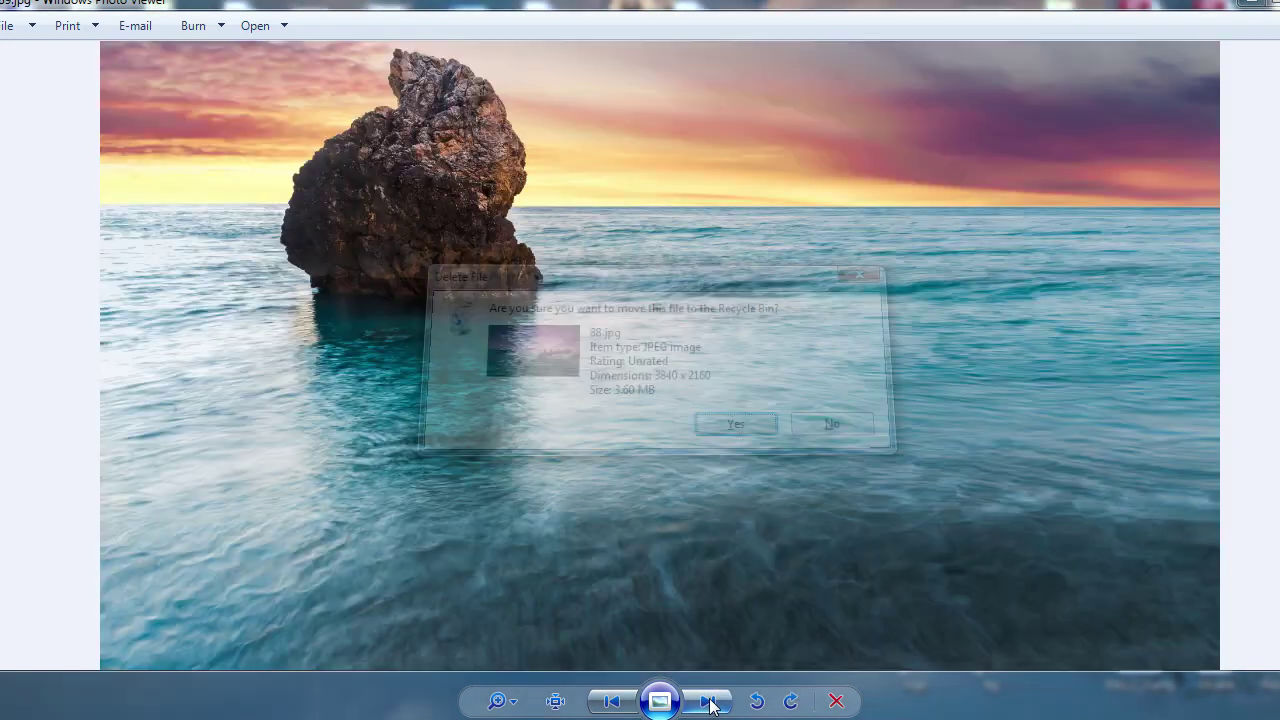
Step: Advance five photos and delete the one shown
left_click(710, 701)
left_click(710, 701)
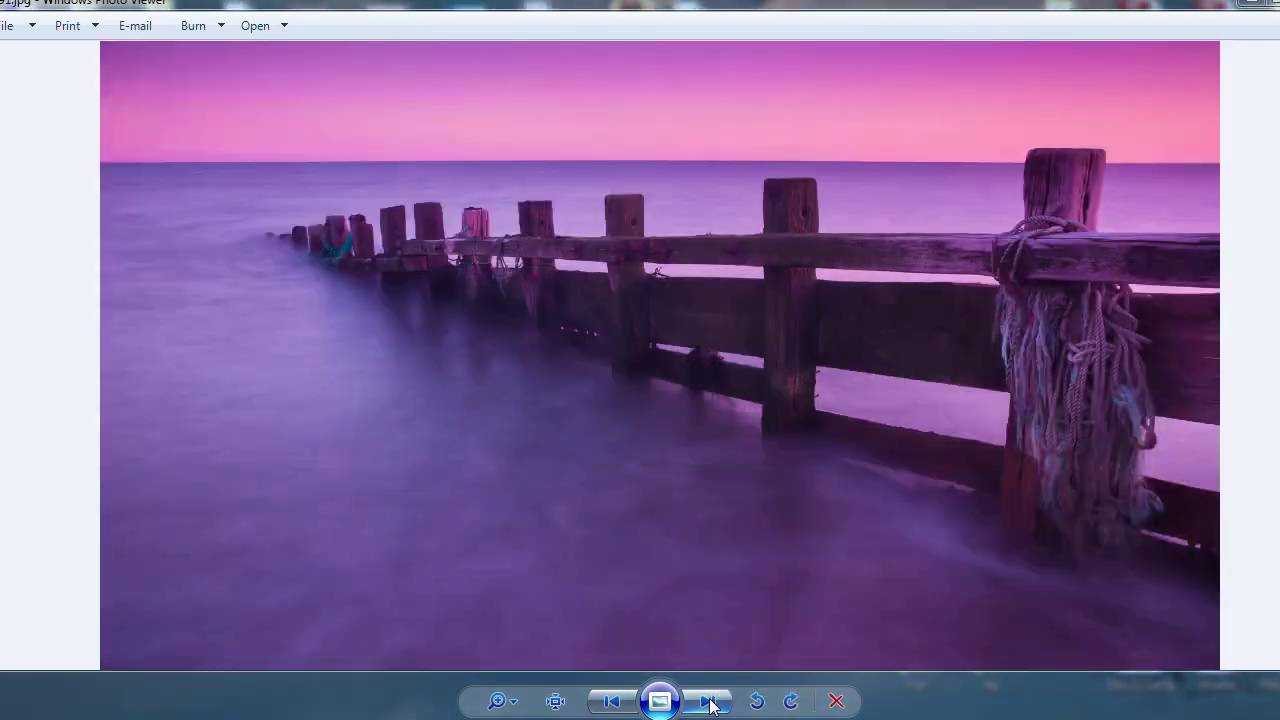
left_click(710, 701)
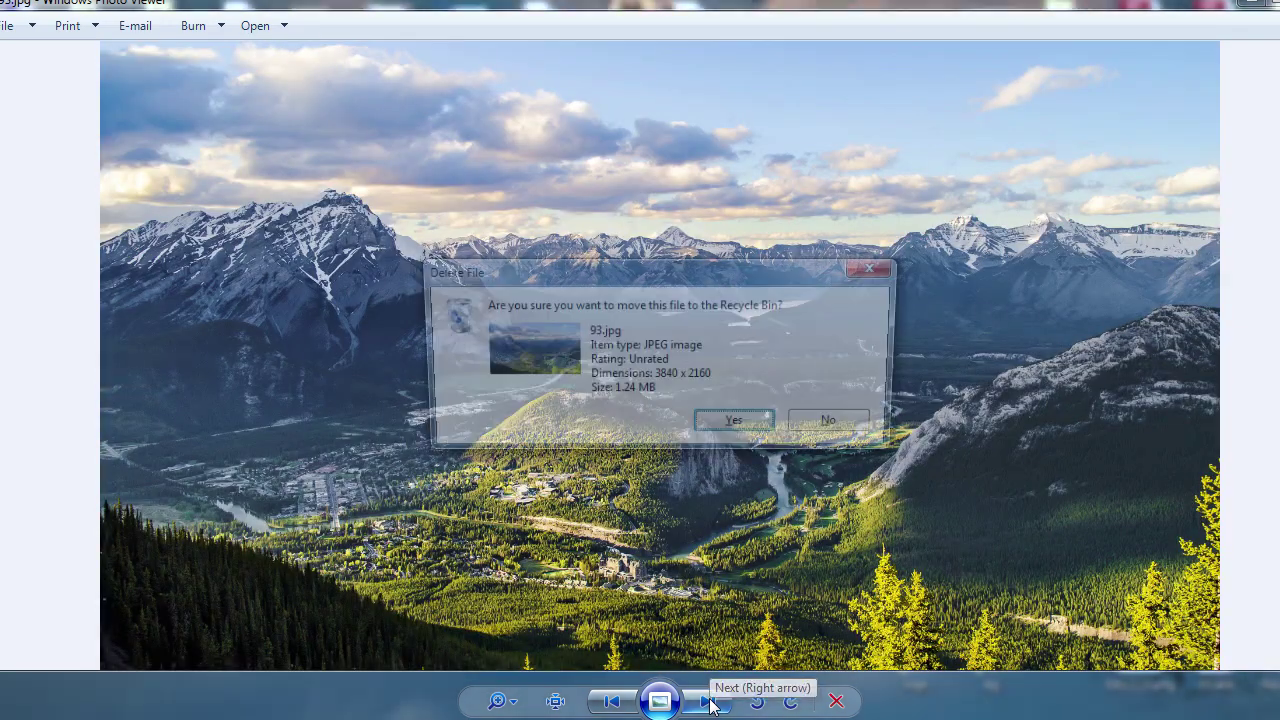
left_click(710, 701)
left_click(710, 701)
key("Delete")
Step: Keep paging, deleting two more unwanted photos along the way
left_click(710, 701)
key("Delete")
left_click(710, 701)
key("Delete")
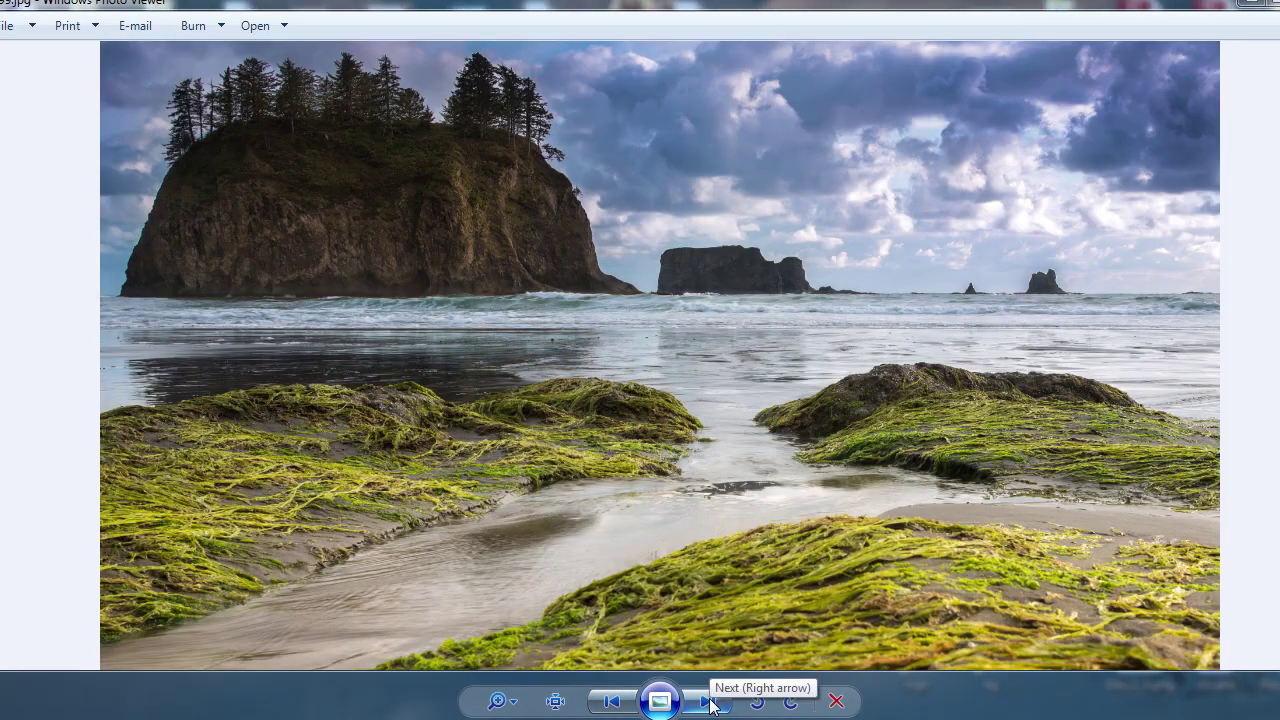
left_click(710, 701)
left_click(710, 701)
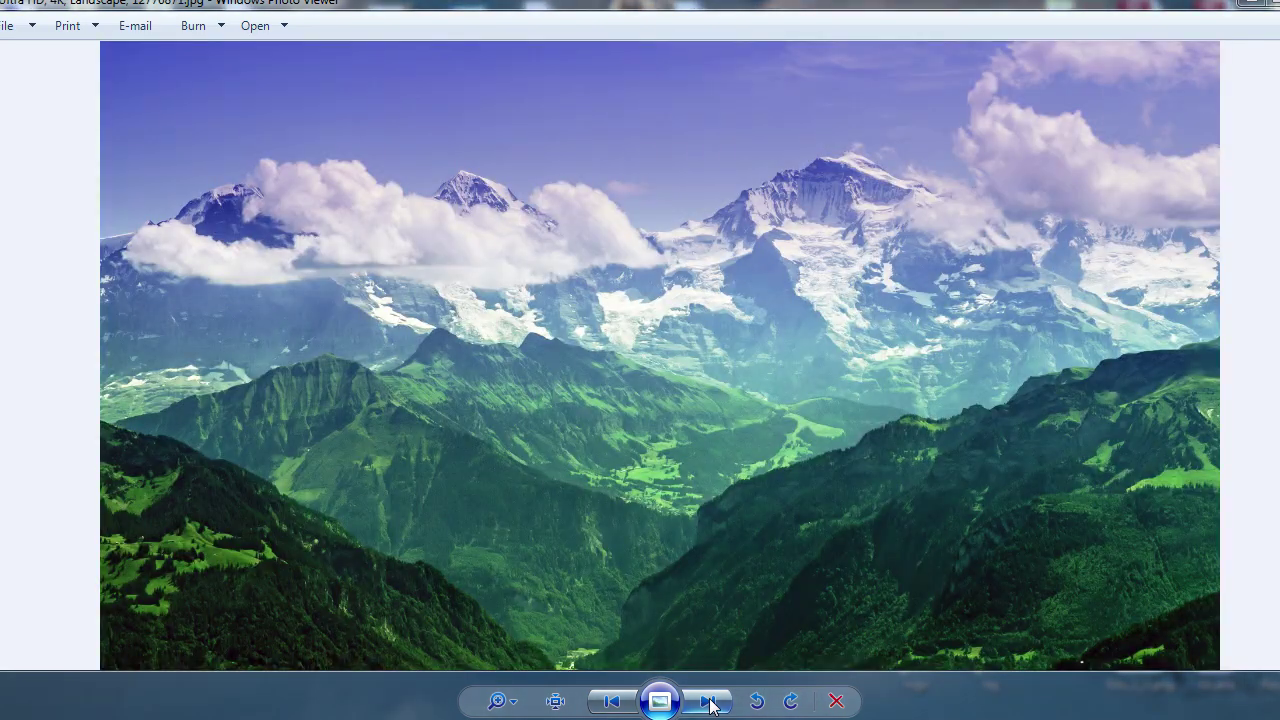
left_click(710, 701)
Step: Recycle the current photo, then delete another after moving ahead
key("Delete")
key("Delete")
left_click(710, 701)
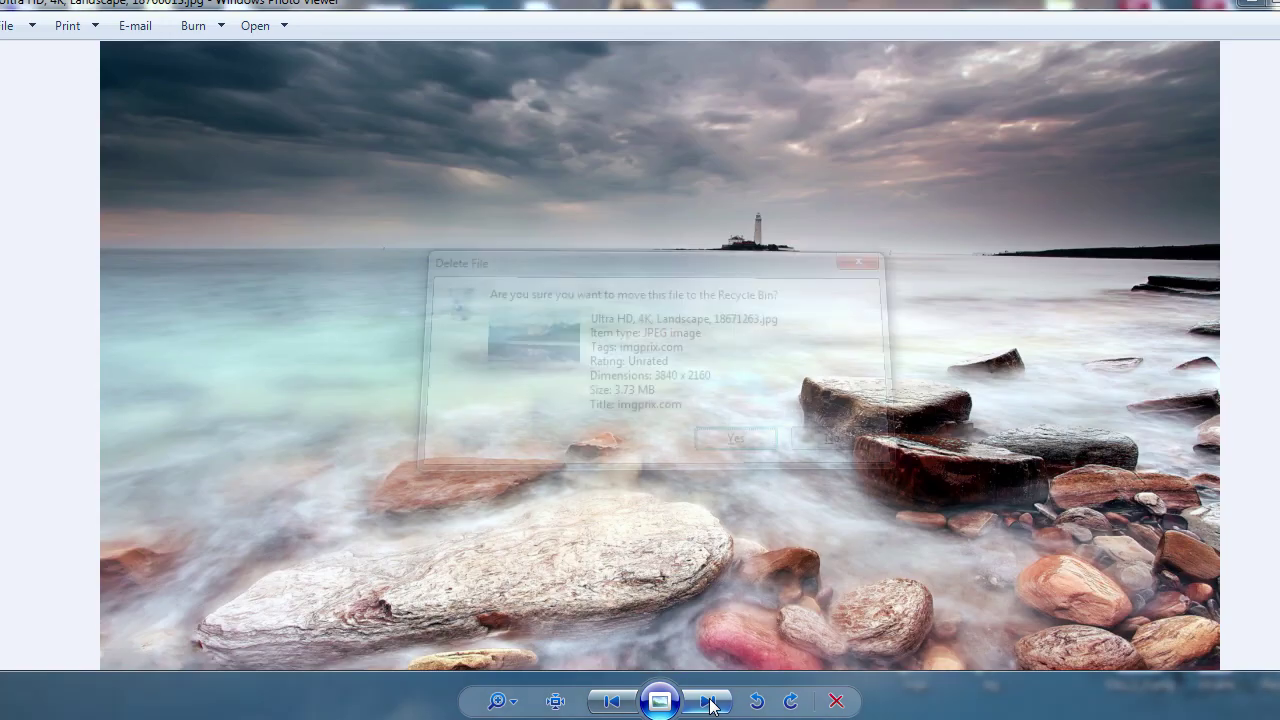
key("Delete")
left_click(710, 701)
left_click(710, 701)
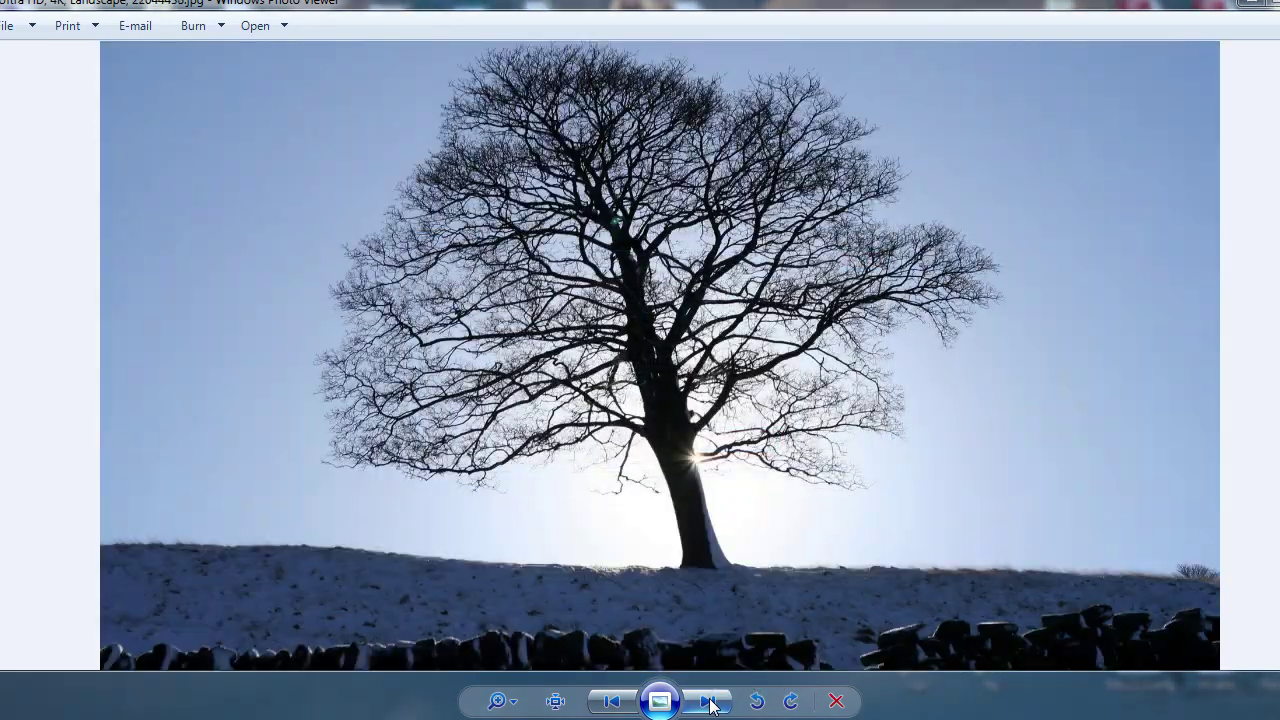
key("Delete")
Step: Page ahead four photos and recycle the one shown
left_click(710, 701)
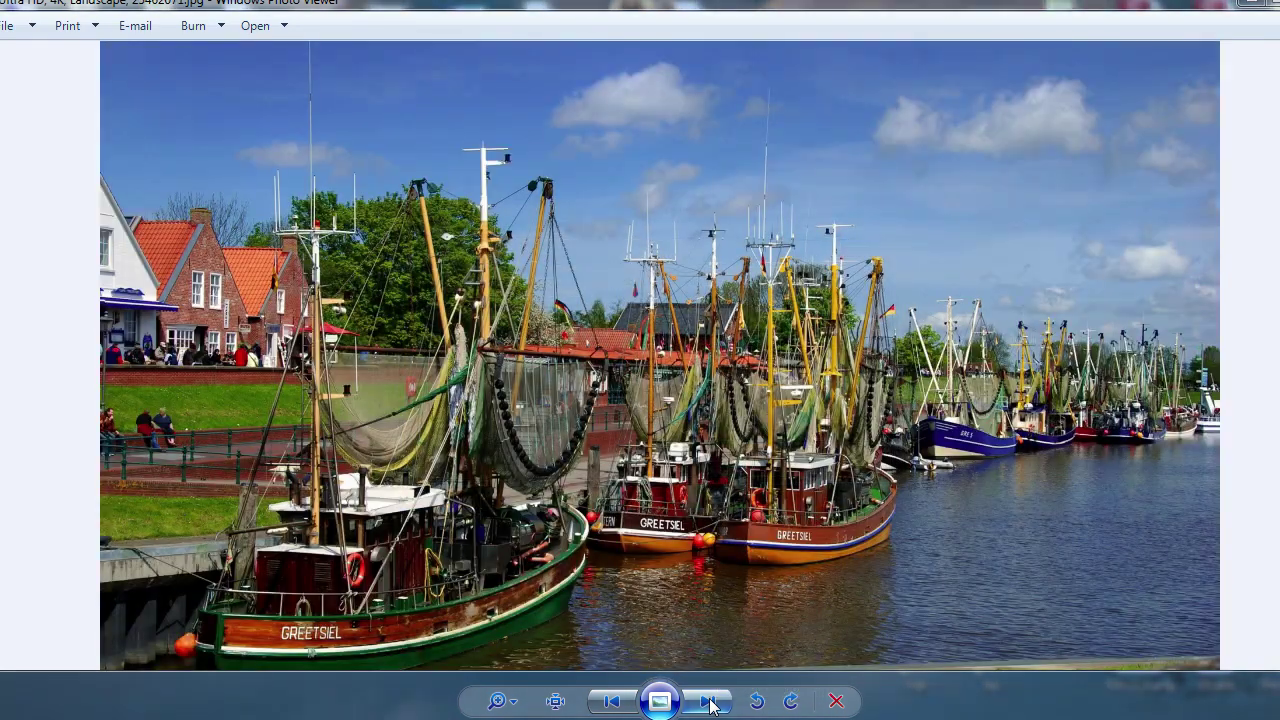
left_click(710, 703)
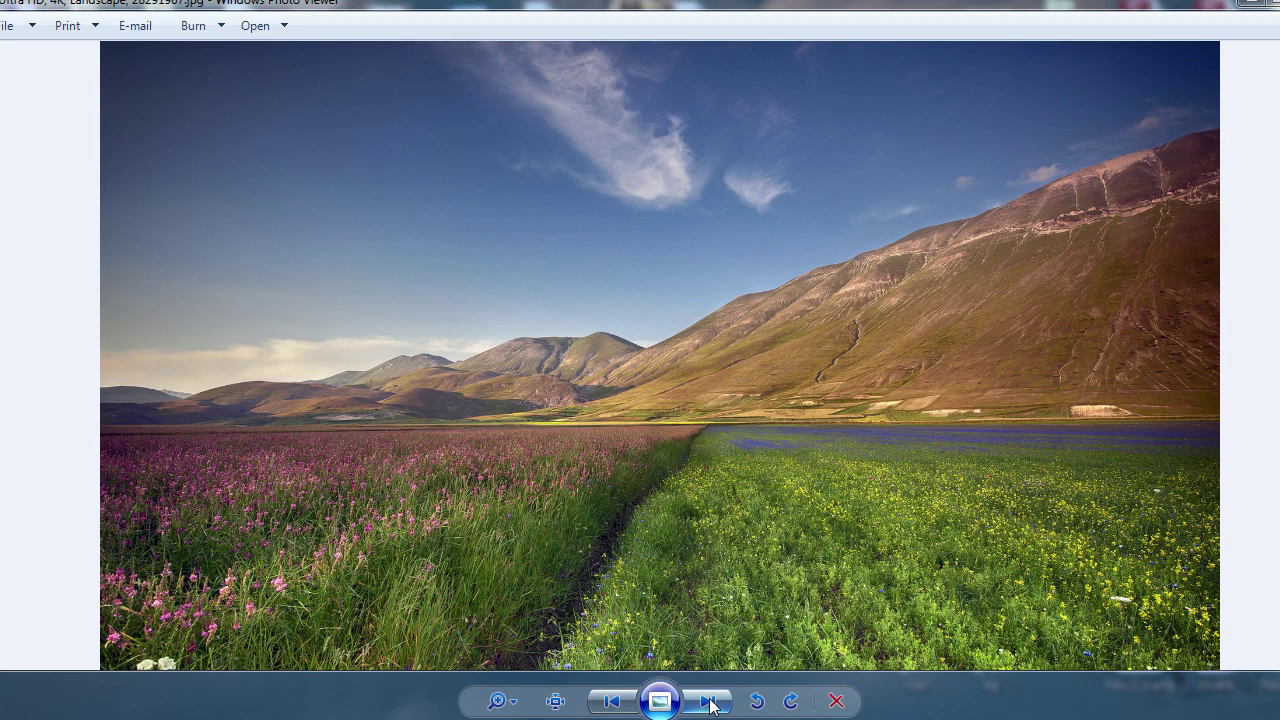
left_click(710, 703)
left_click(710, 703)
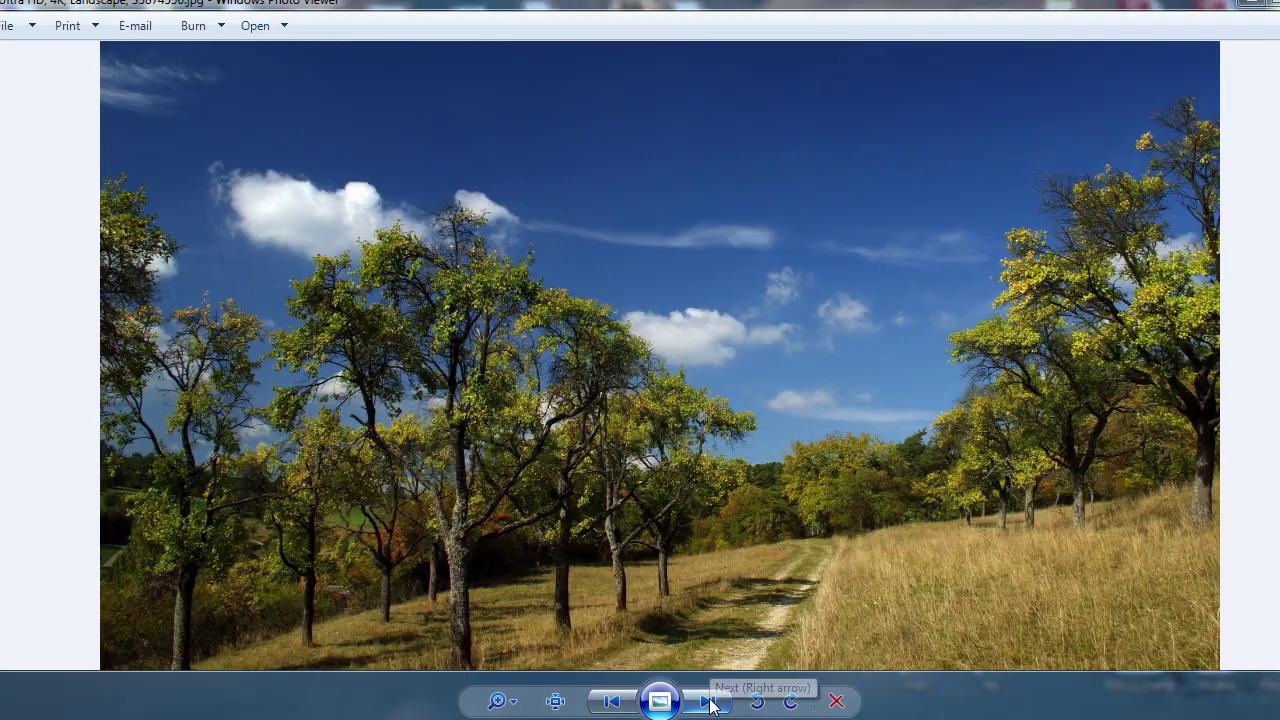
key("Delete")
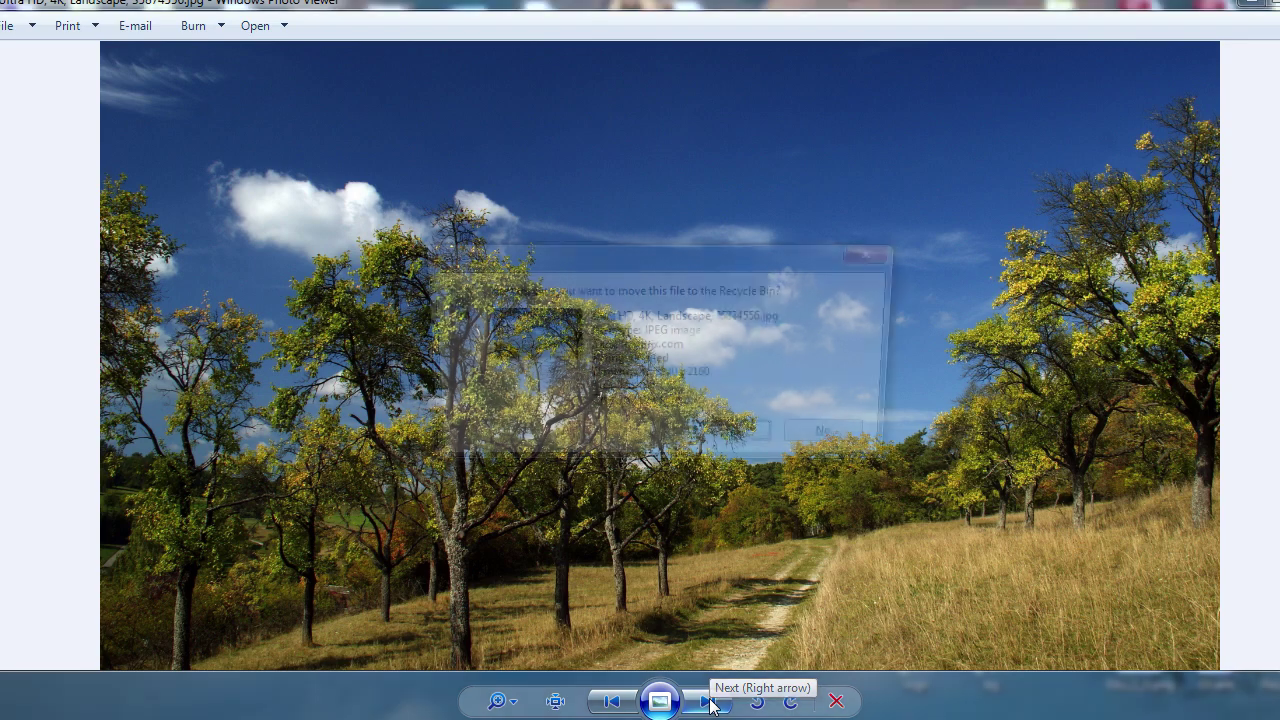
Step: Browse forward through six more photos
left_click(710, 703)
left_click(710, 703)
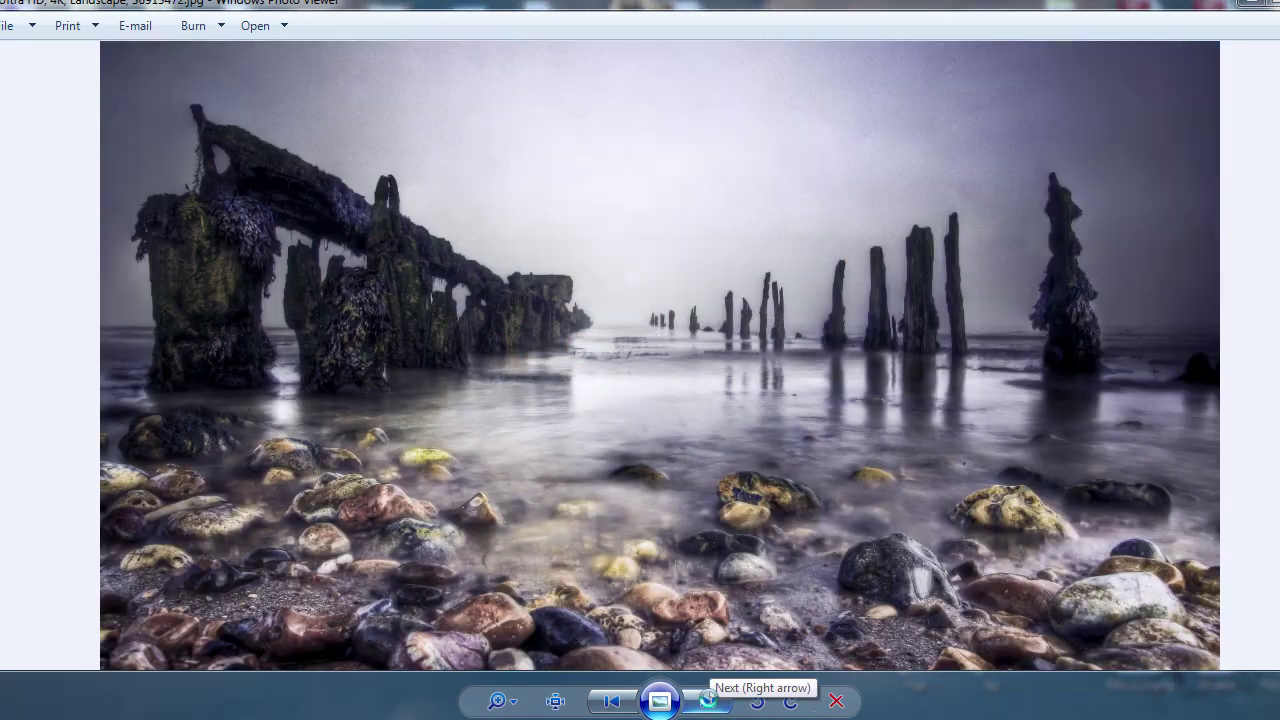
left_click(710, 703)
left_click(710, 703)
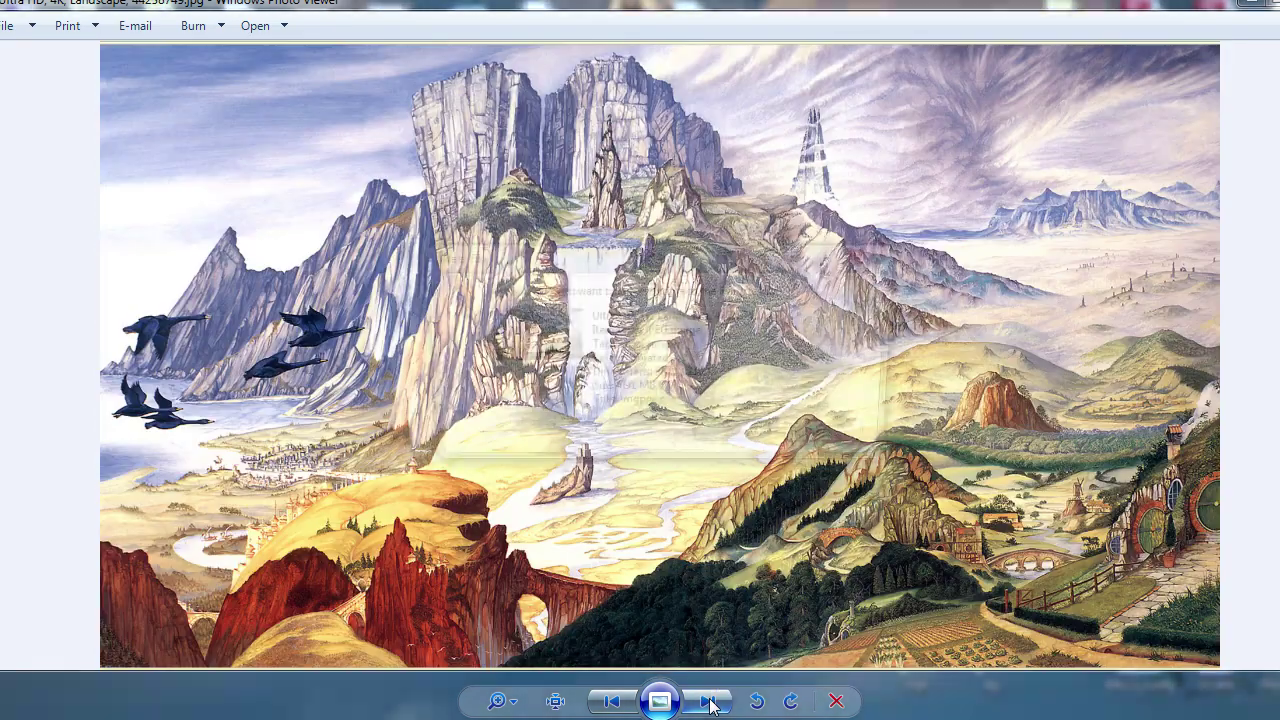
left_click(710, 703)
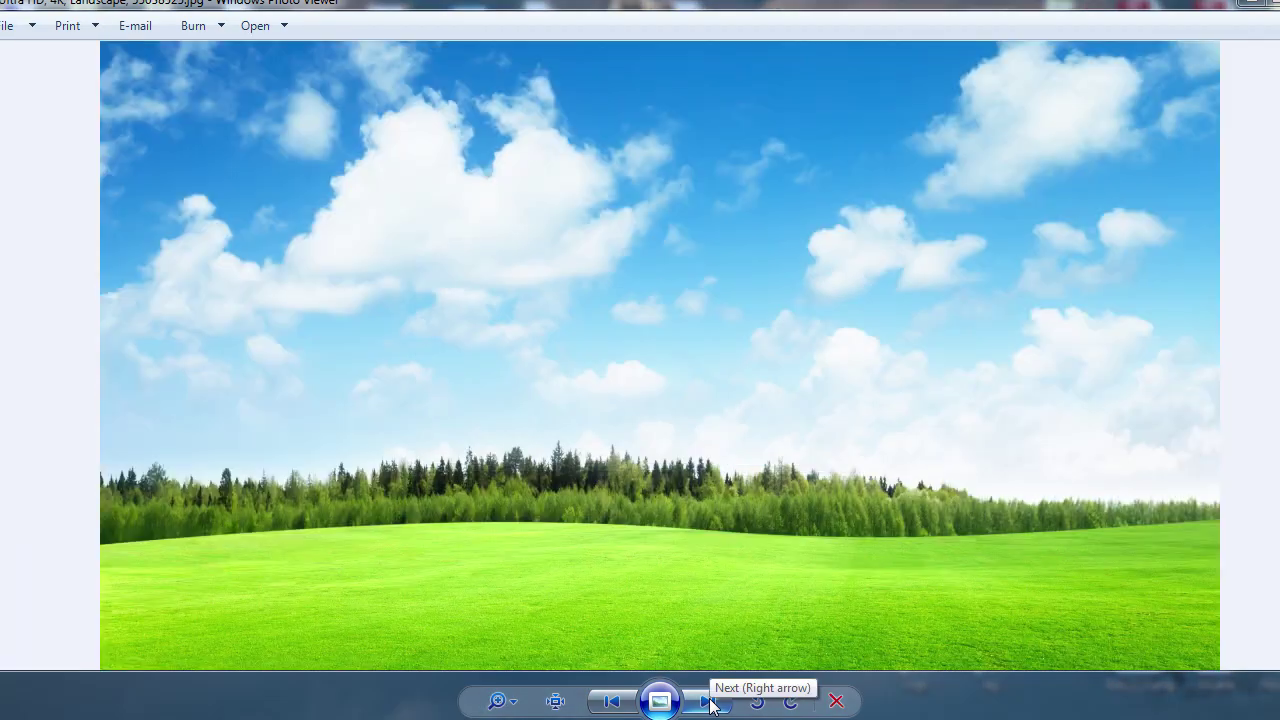
left_click(710, 703)
Step: Recycle four consecutive photos, confirming each deletion
key("Delete")
key("Return")
key("Delete")
key("Return")
key("Delete")
key("Return")
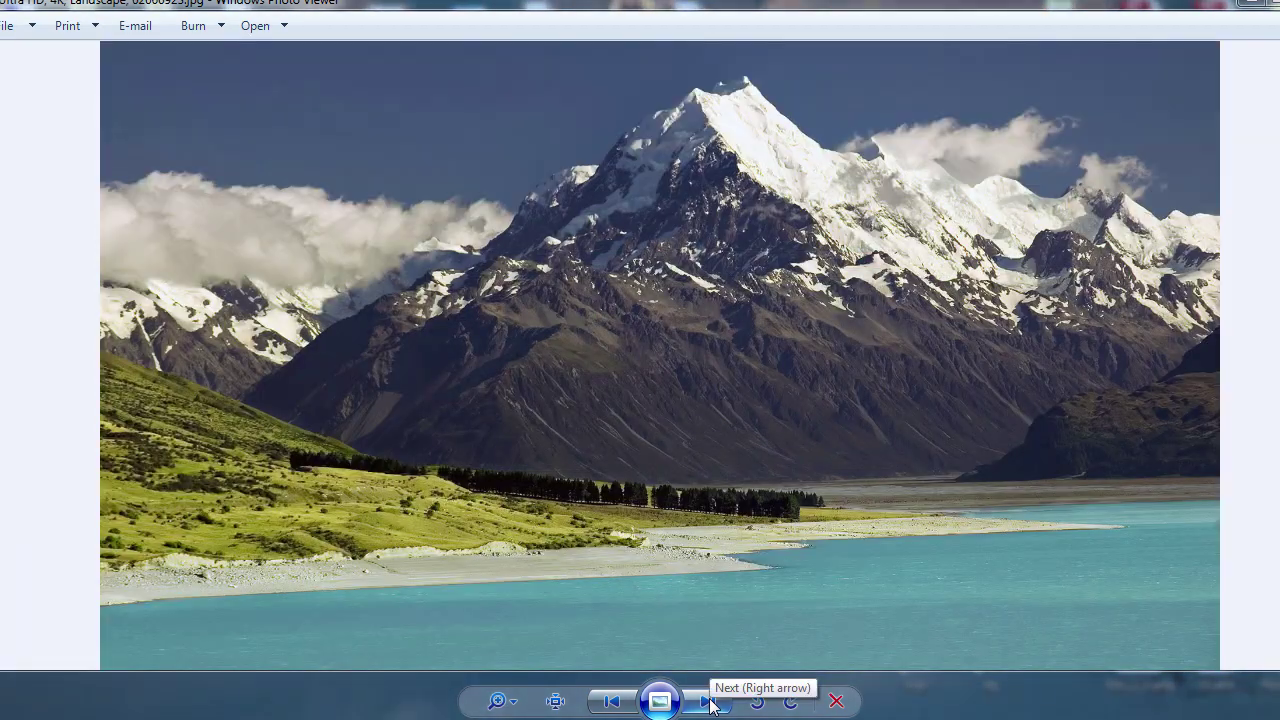
key("Delete")
key("Return")
Step: Recycle two more photos while paging forward
left_click(710, 703)
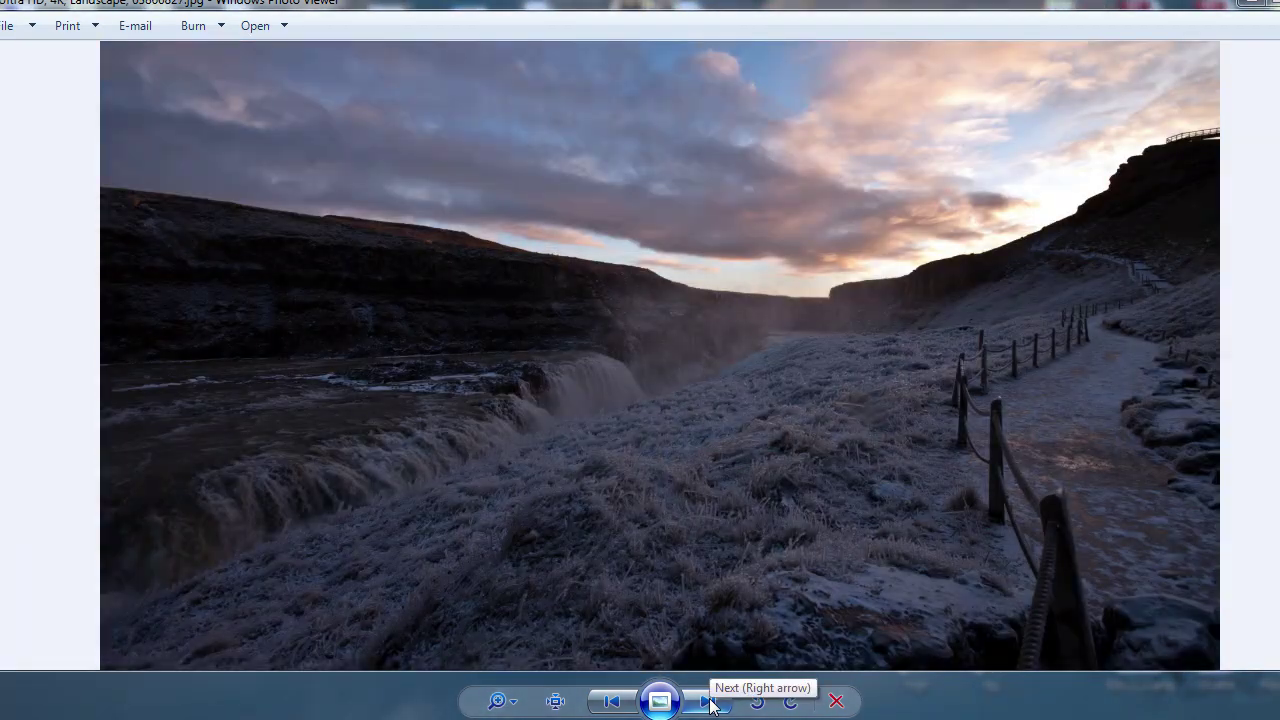
key("Delete")
key("Return")
left_click(710, 703)
left_click(710, 703)
key("Delete")
key("Return")
Step: Delete two further photos and advance on to the turf-roofed house
left_click(710, 703)
key("Delete")
key("Return")
key("Delete")
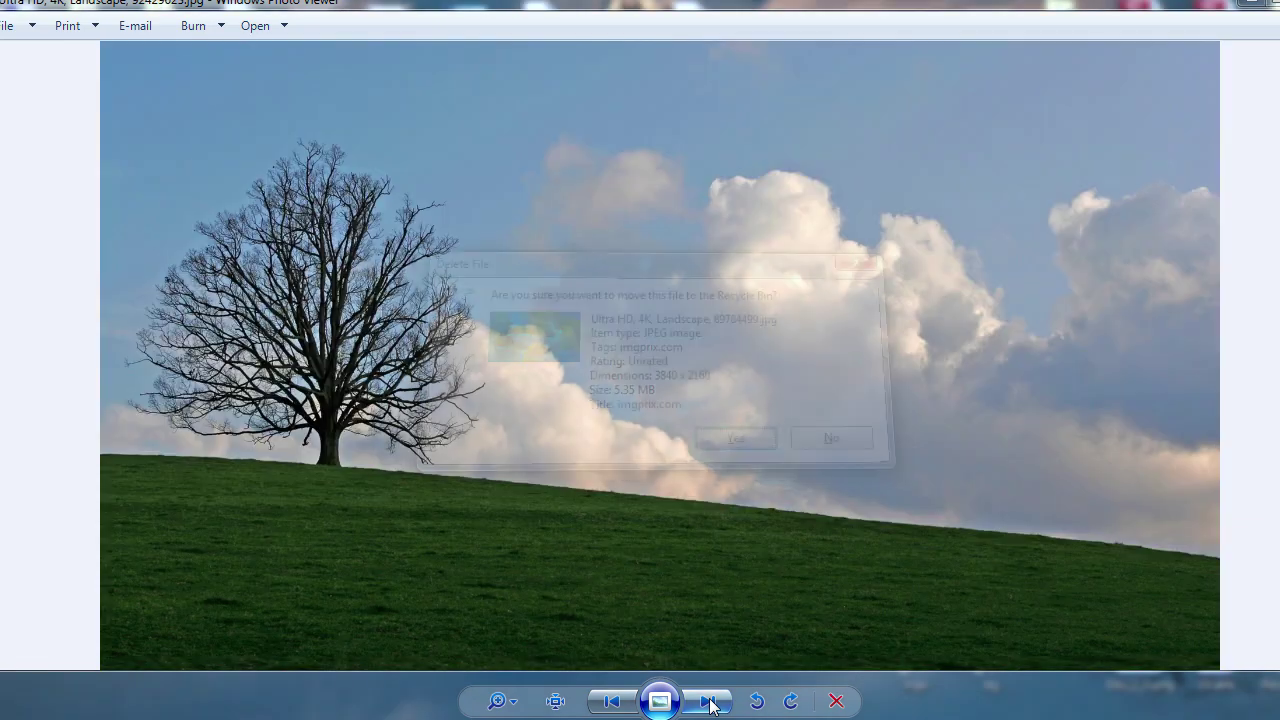
key("Return")
left_click(710, 703)
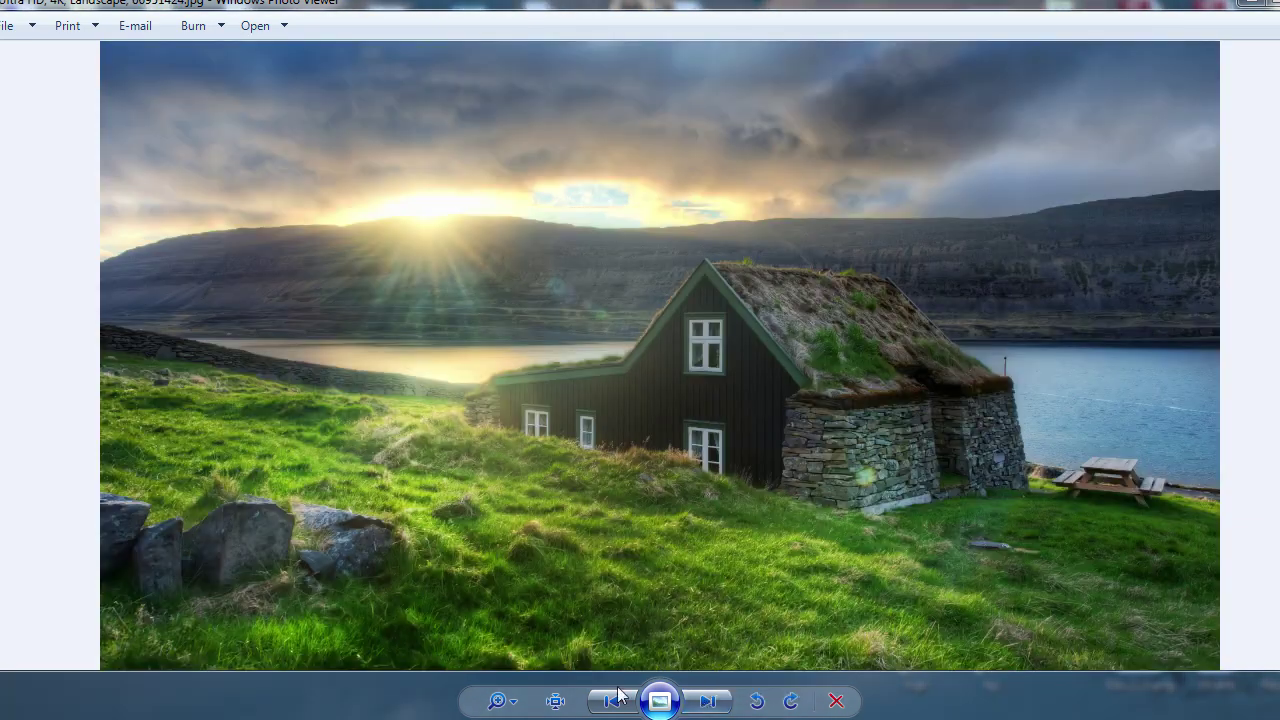
left_click(710, 703)
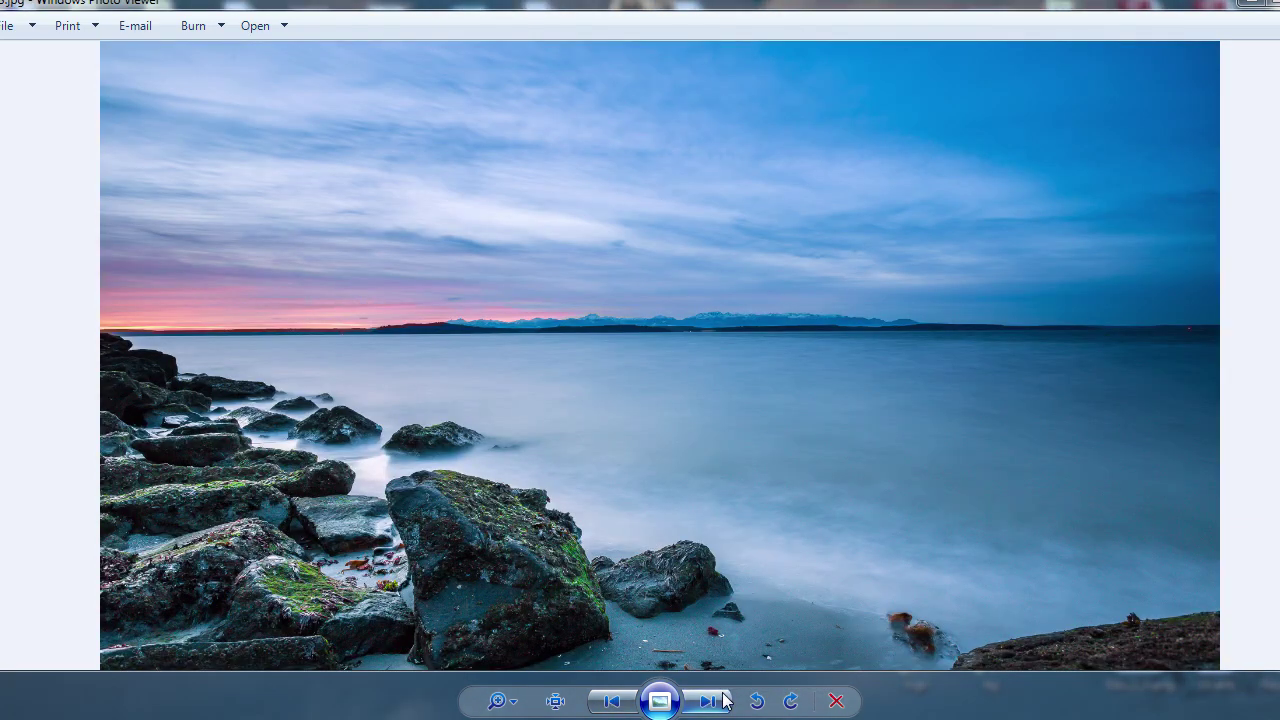
Step: Step forward and back, then recycle the next photo
left_click(710, 701)
left_click(612, 701)
key("Right")
key("Delete")
key("Return")
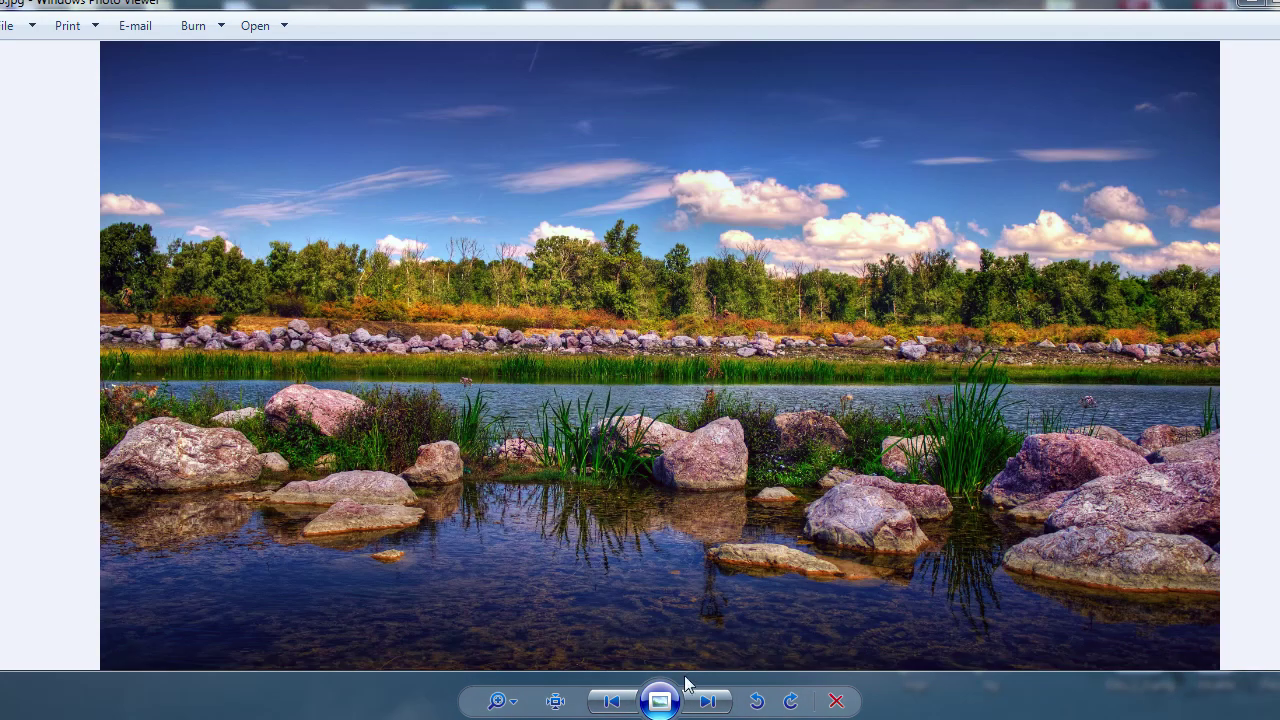
Step: Check neighbouring photos, then move the shown photo to the Recycle Bin
left_click(710, 700)
left_click(612, 700)
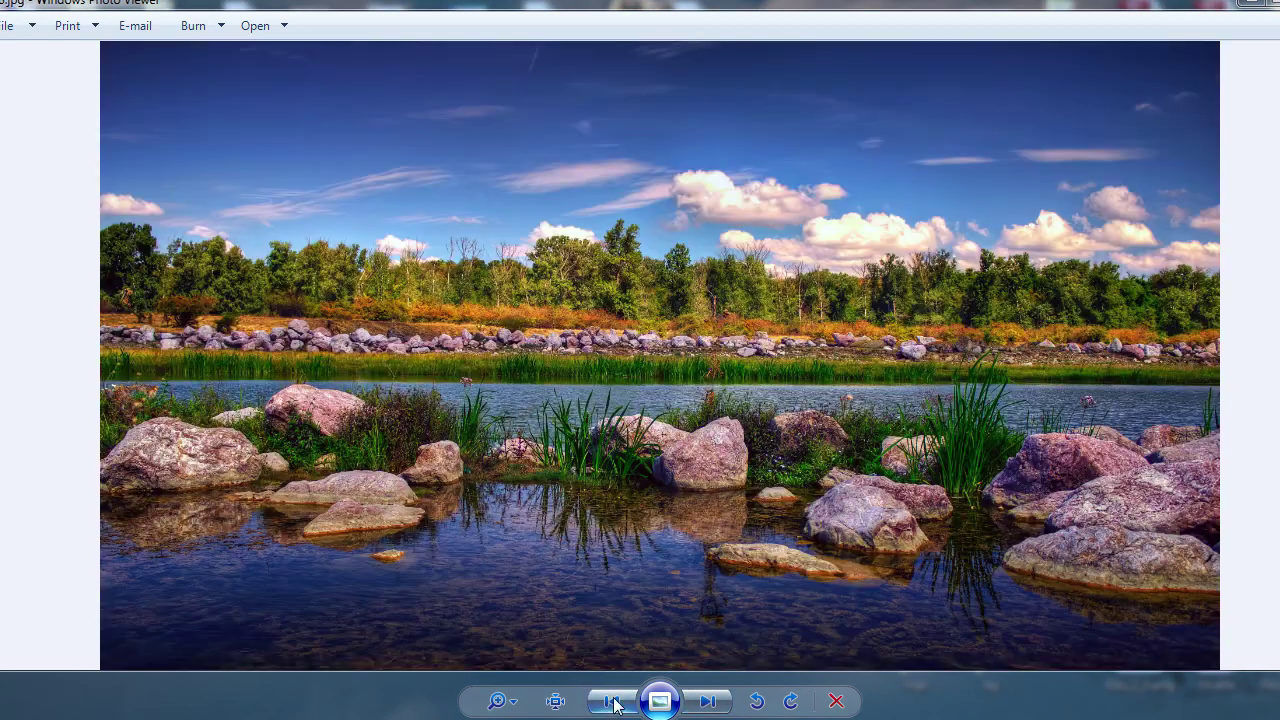
left_click(736, 688)
key("Delete")
key("Return")
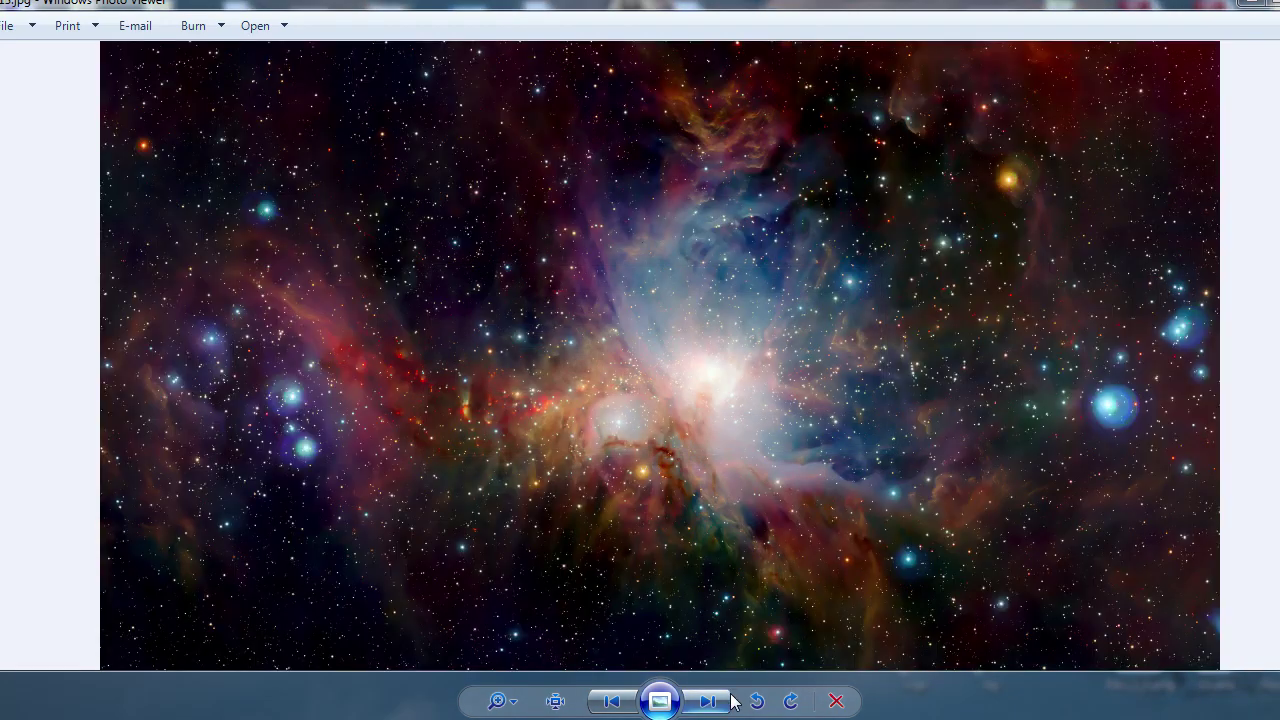
Step: Advance three photos and recycle the last one
left_click(710, 700)
left_click(710, 700)
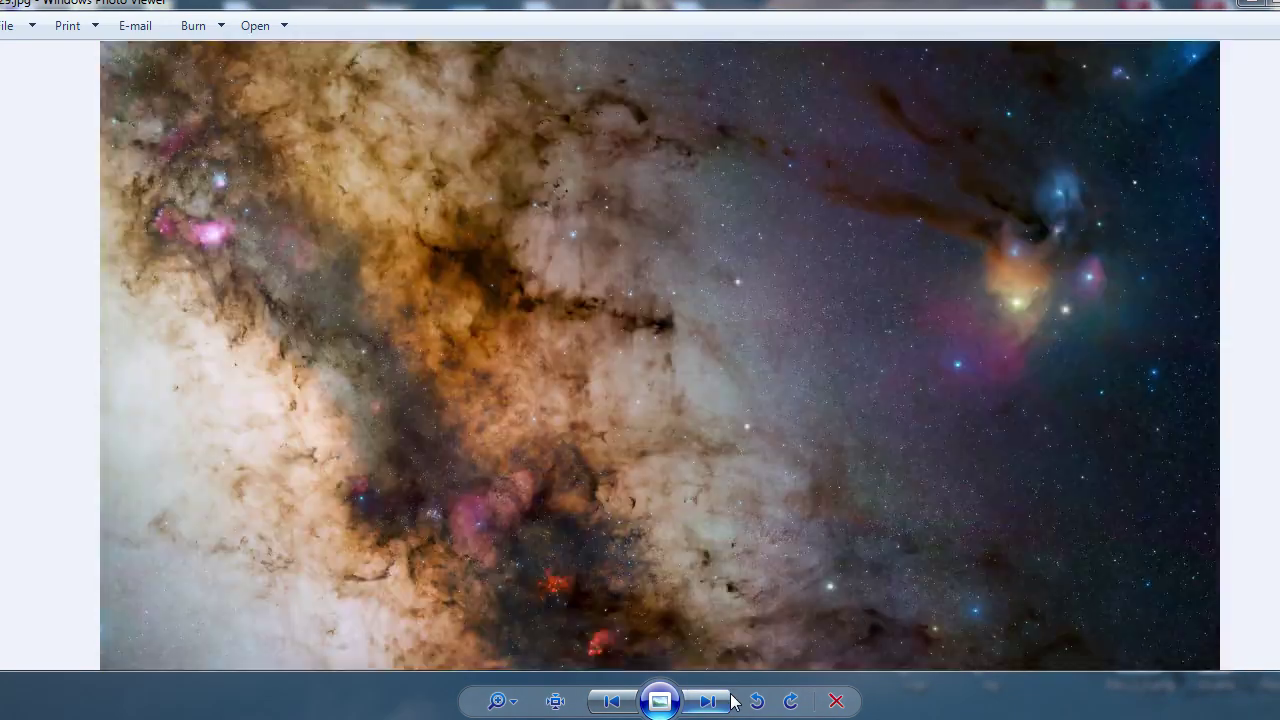
left_click(710, 700)
key("Delete")
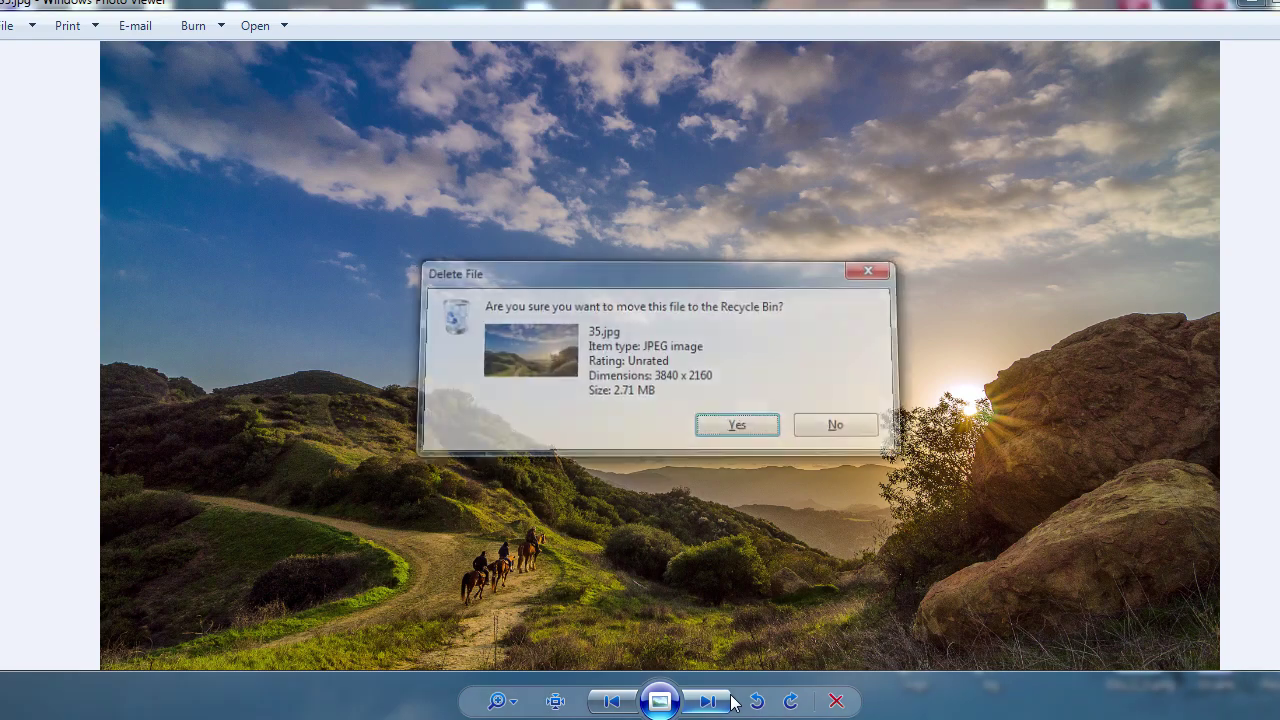
key("Return")
Step: Keep paging and recycle two more unwanted photos
left_click(735, 702)
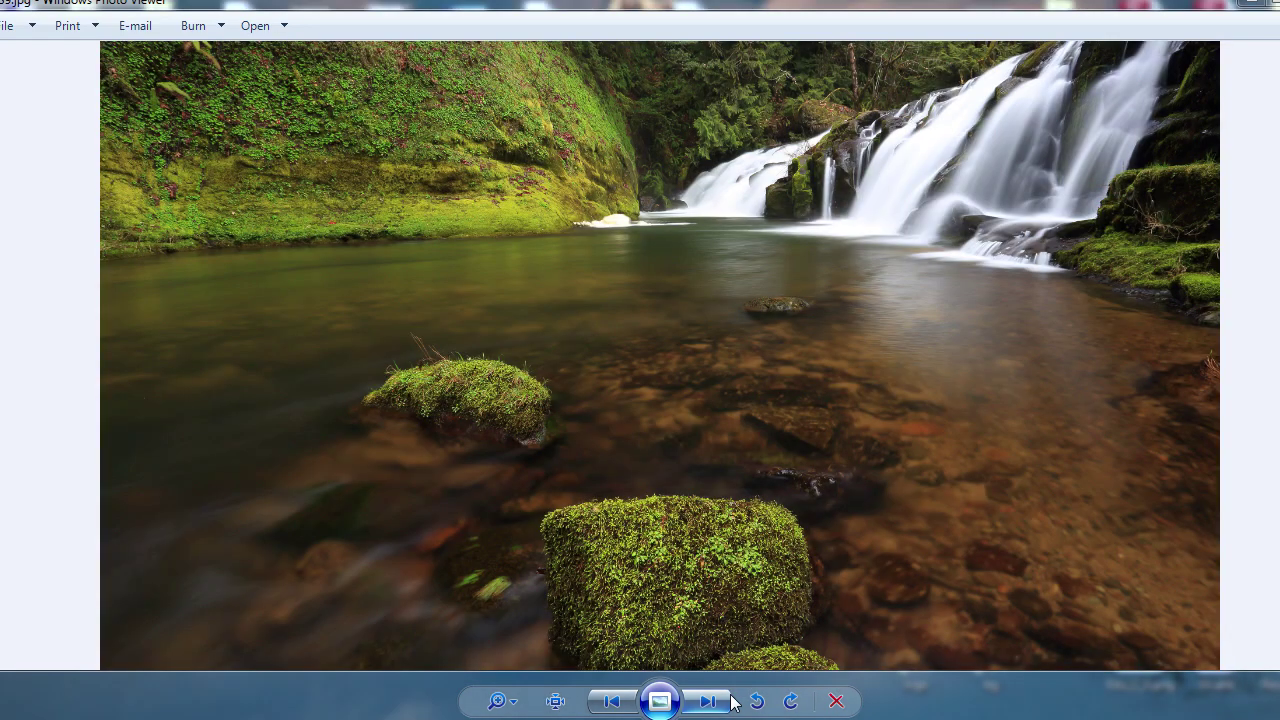
left_click(735, 702)
key("Delete")
key("Return")
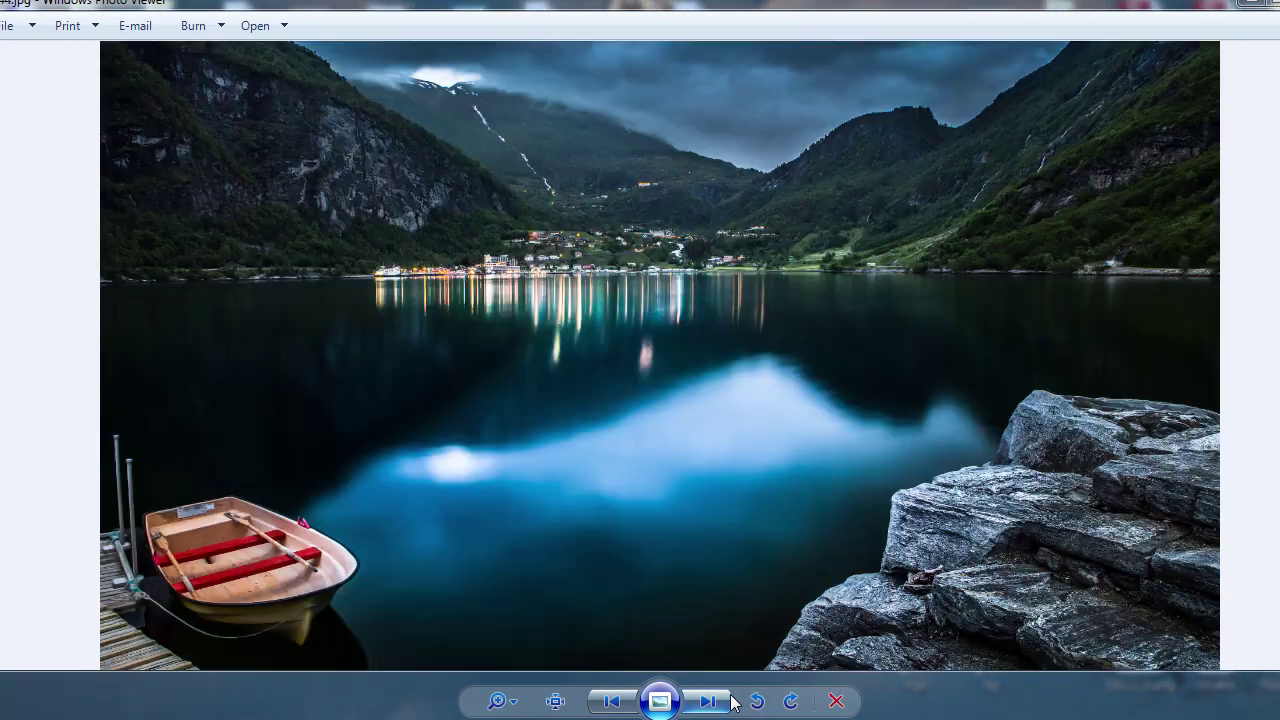
left_click(735, 702)
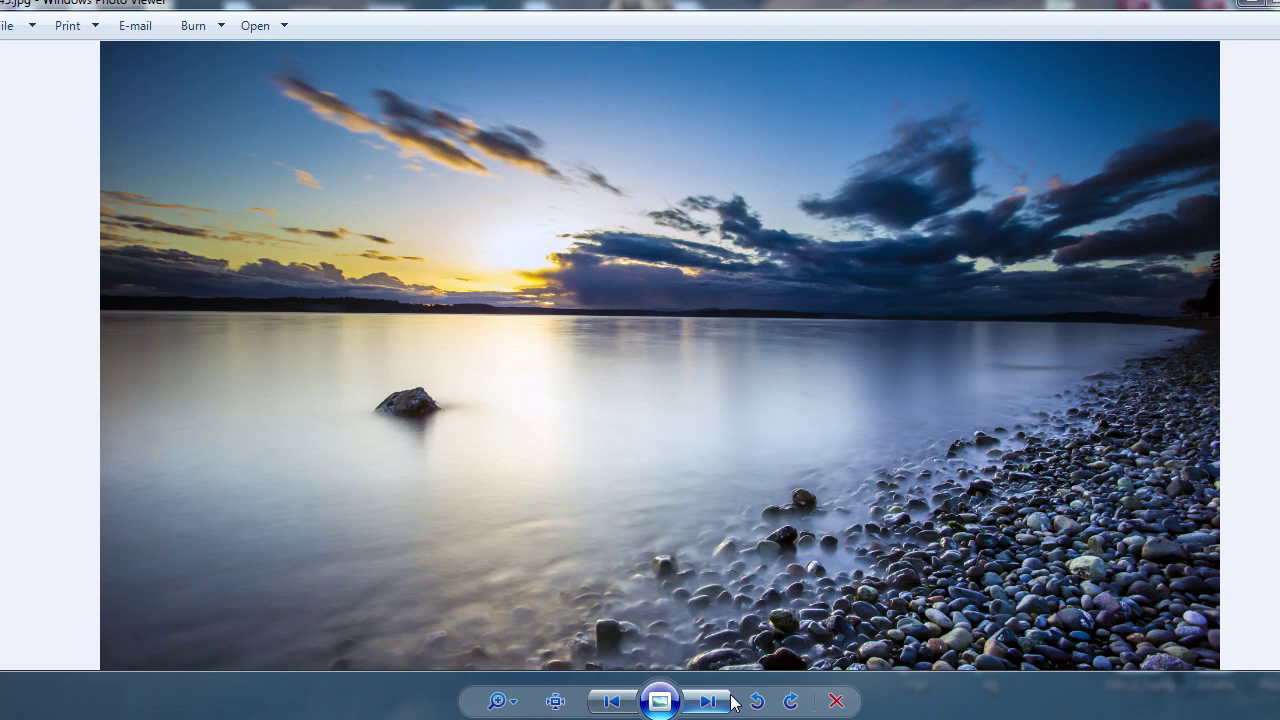
key("Delete")
key("Return")
Step: Page ahead four photos to the cliffside forest waterfall
left_click(735, 702)
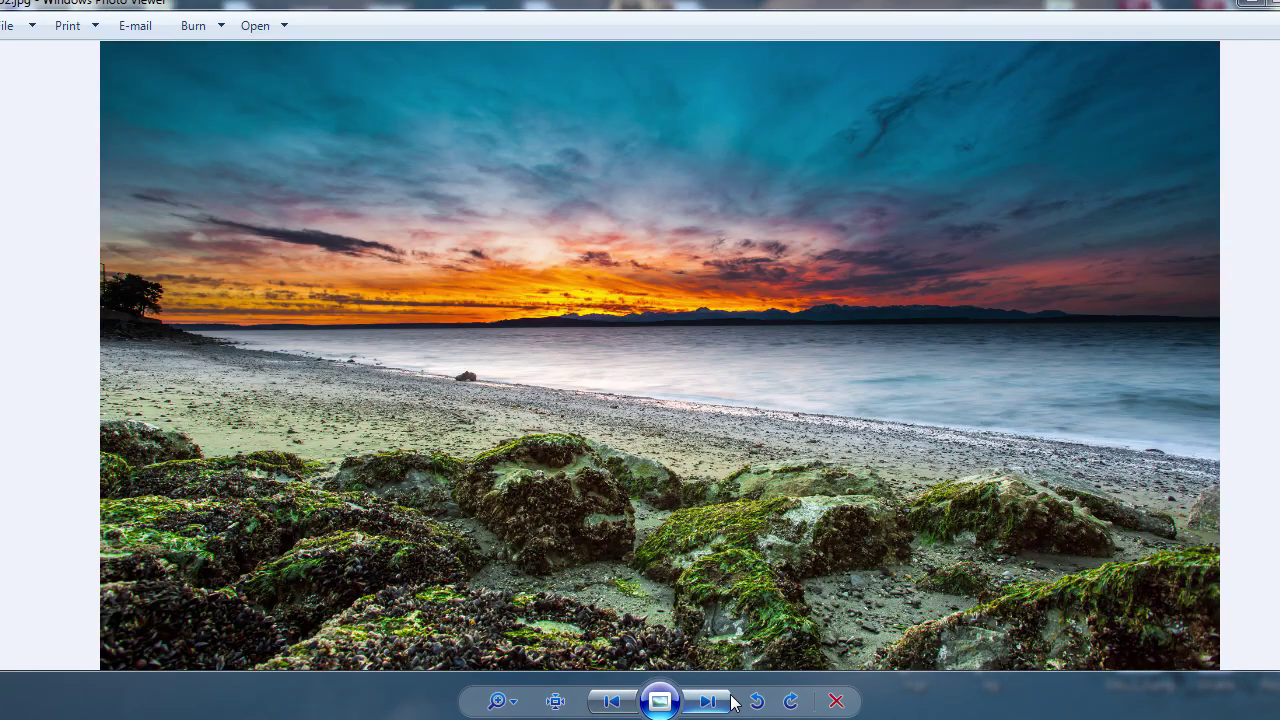
left_click(735, 702)
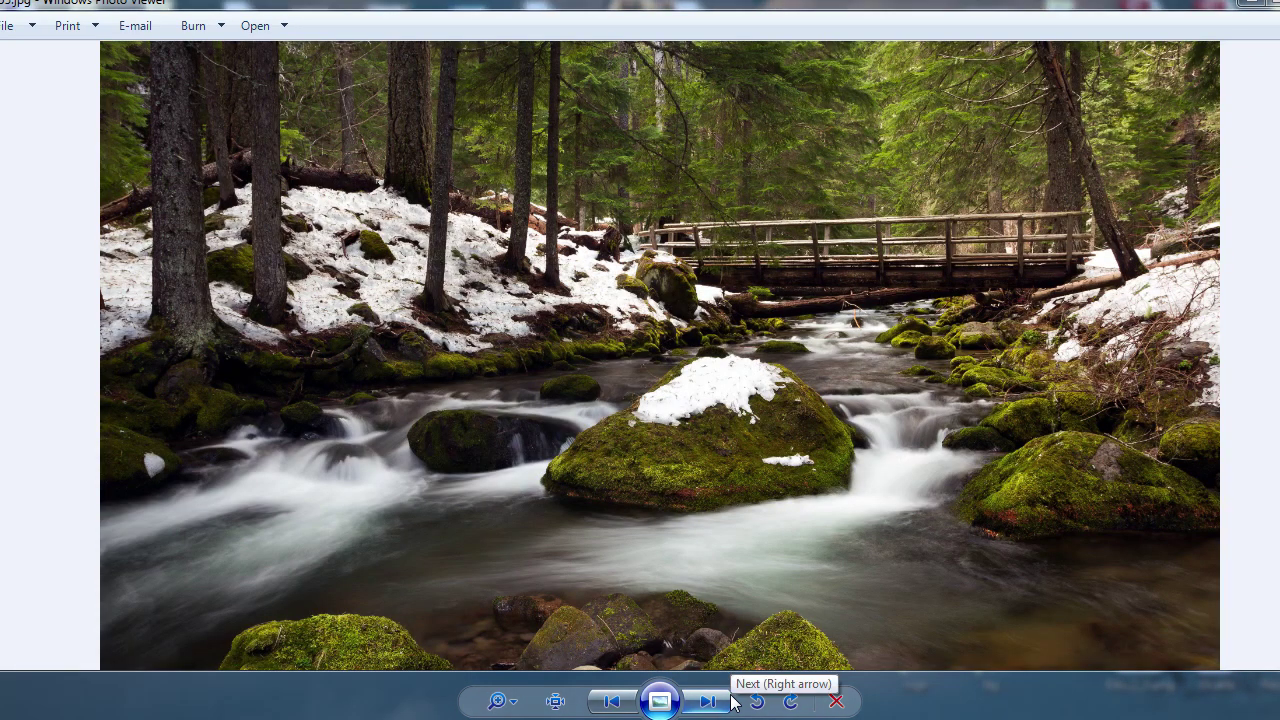
left_click(735, 702)
left_click(735, 702)
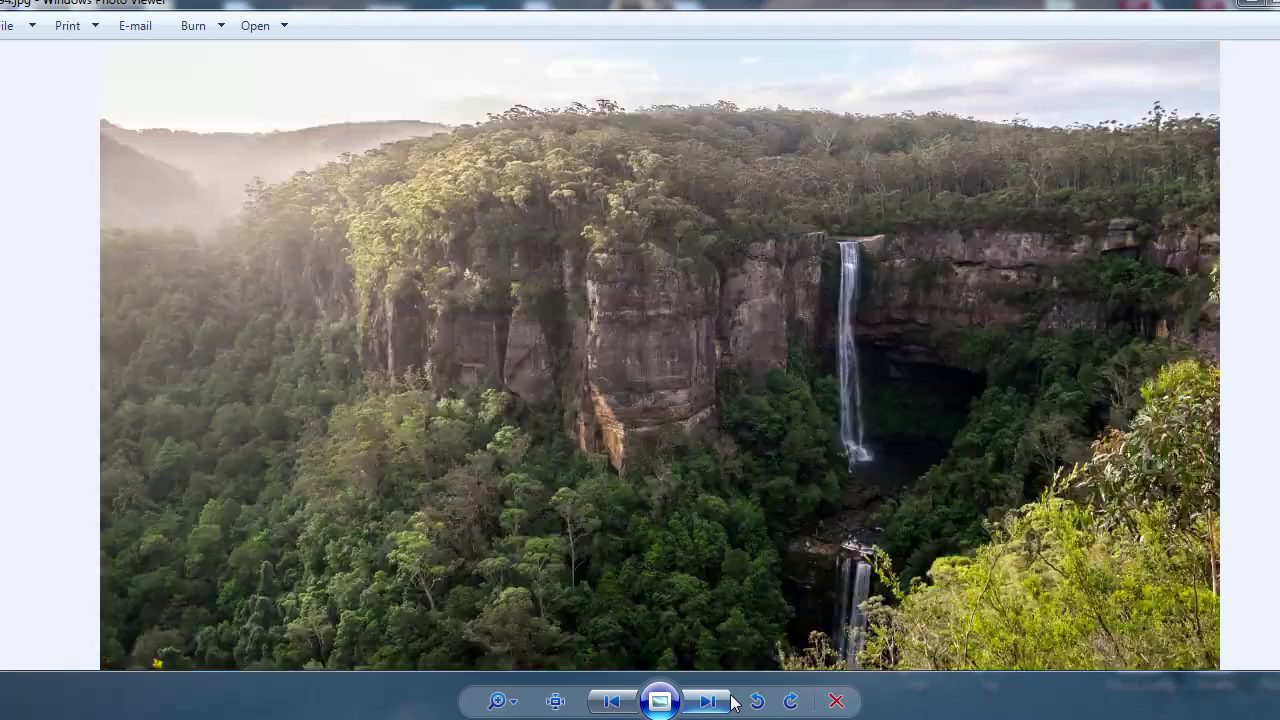